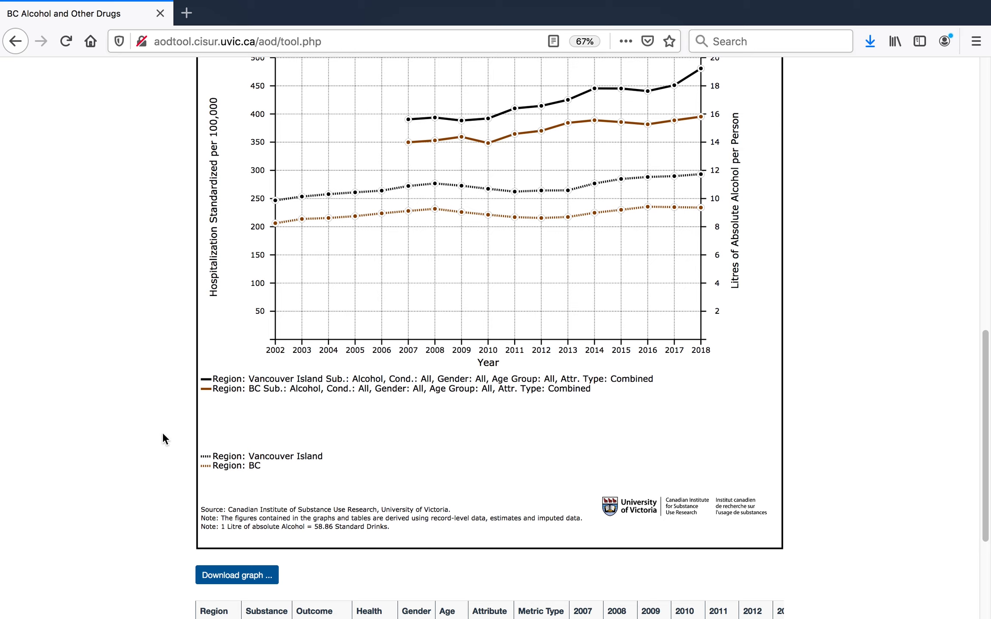
# Download the generated hospitalization graph as a PNG image and save the file
pyautogui.click(223, 576)
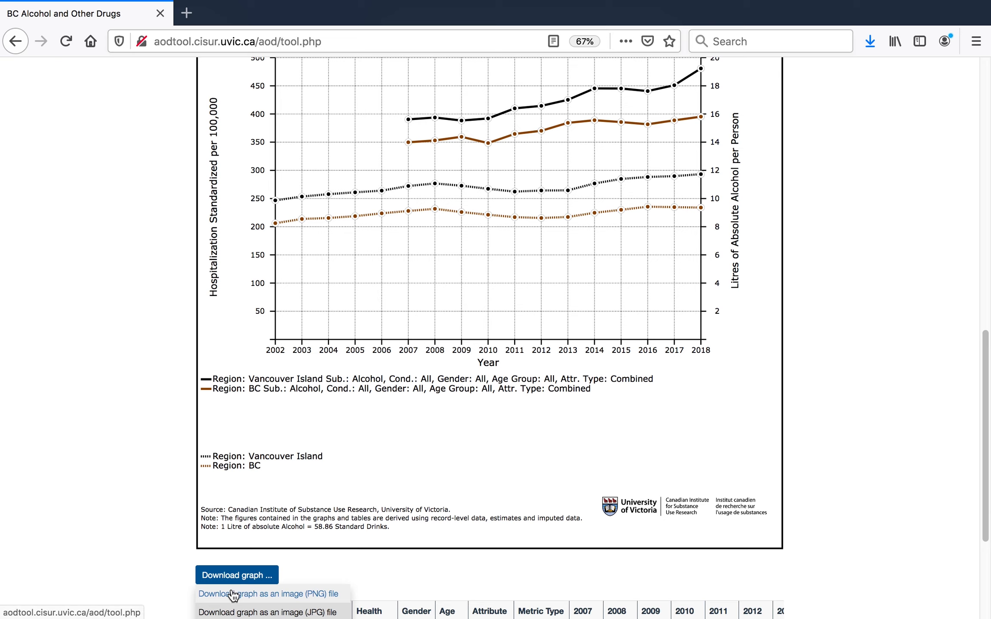
pyautogui.click(231, 589)
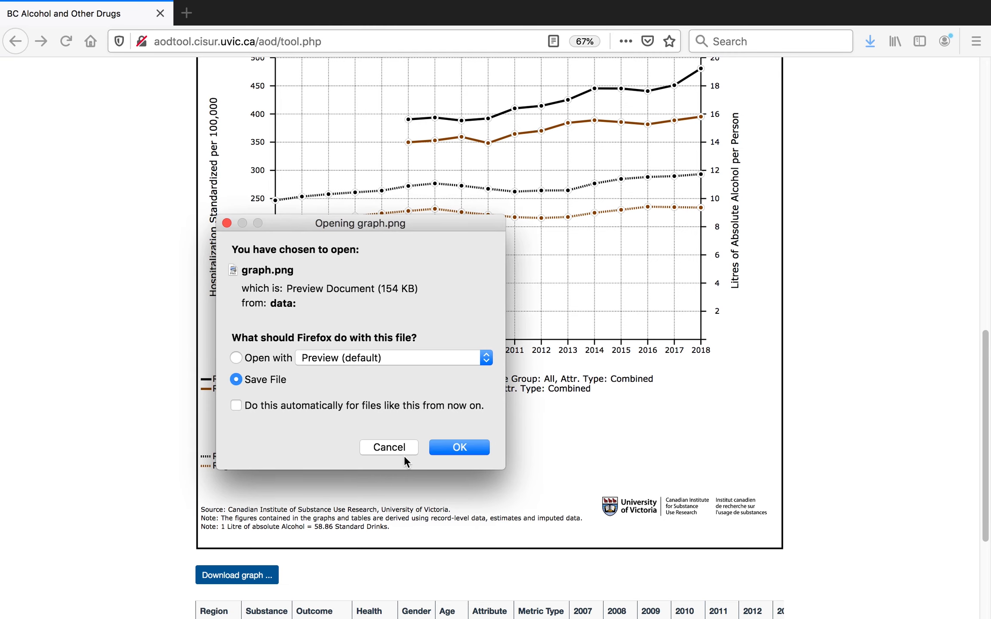
pyautogui.click(446, 447)
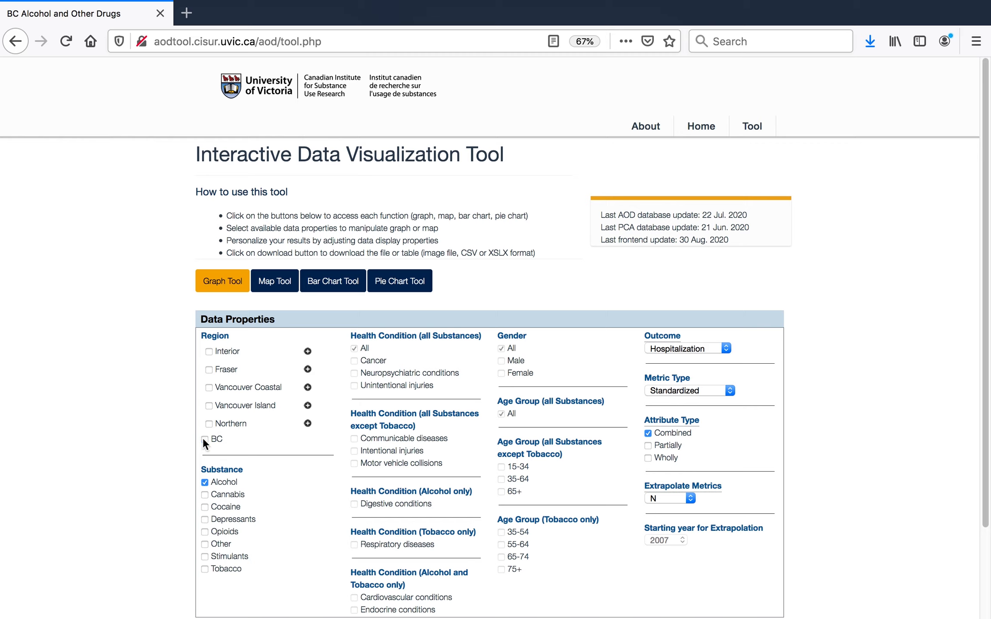
# Select South Vancouver Island under the Vancouver Island region and change the substance selection from Alcohol to Opioids
pyautogui.click(308, 406)
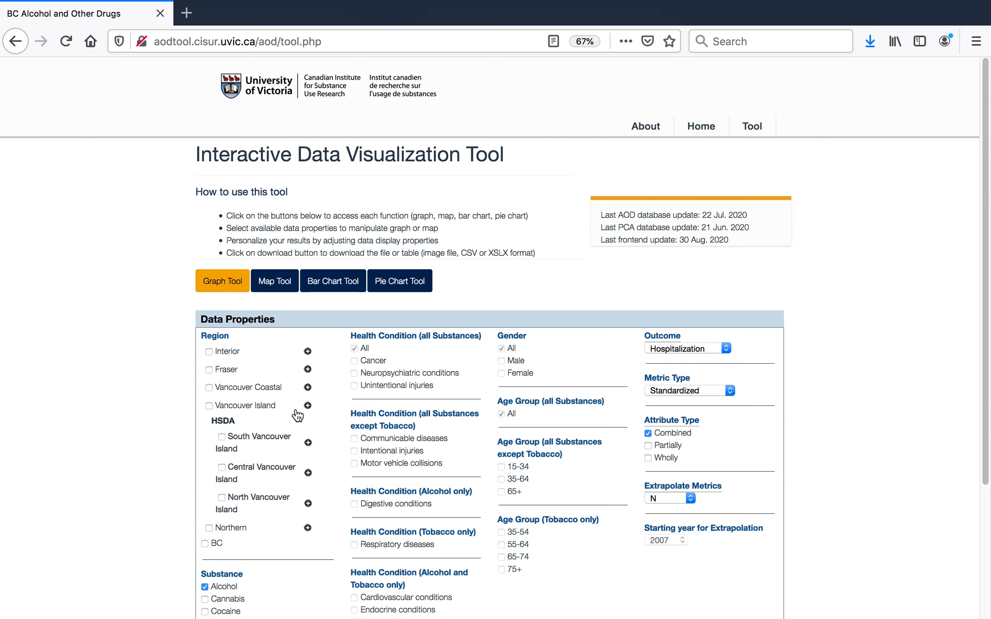
pyautogui.click(221, 437)
pyautogui.scroll(-3, 126, 420)
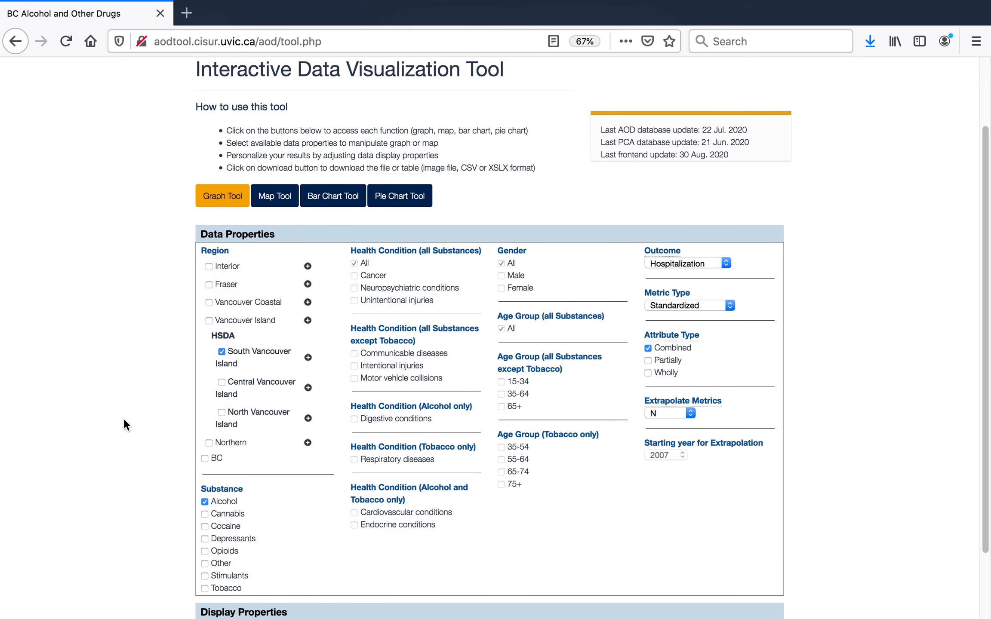
pyautogui.click(204, 501)
pyautogui.click(204, 551)
# Set the graph's outcome to Death and its metric type to Counts
pyautogui.click(730, 261)
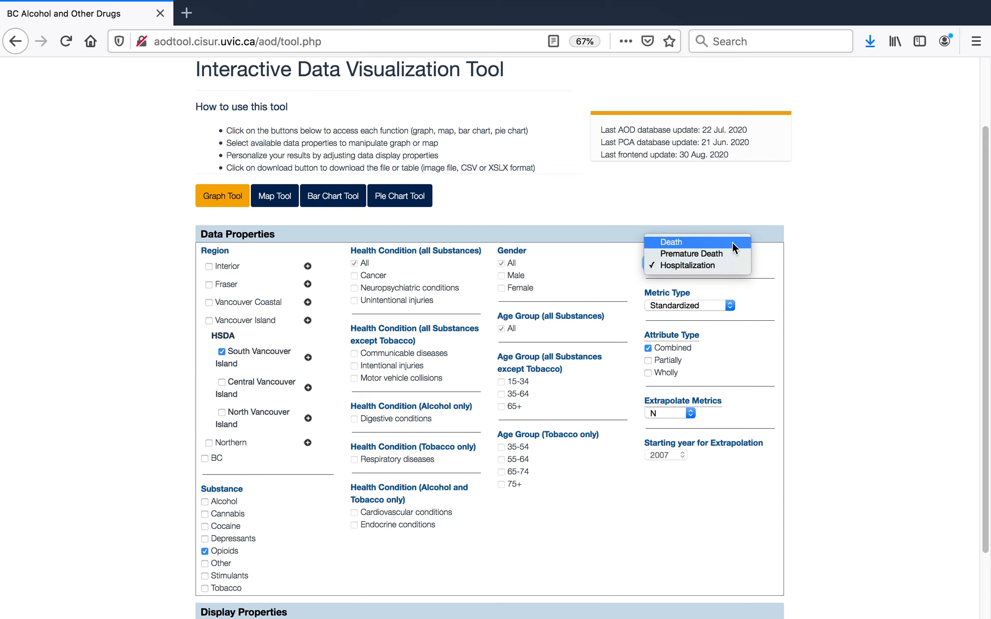
pyautogui.click(732, 242)
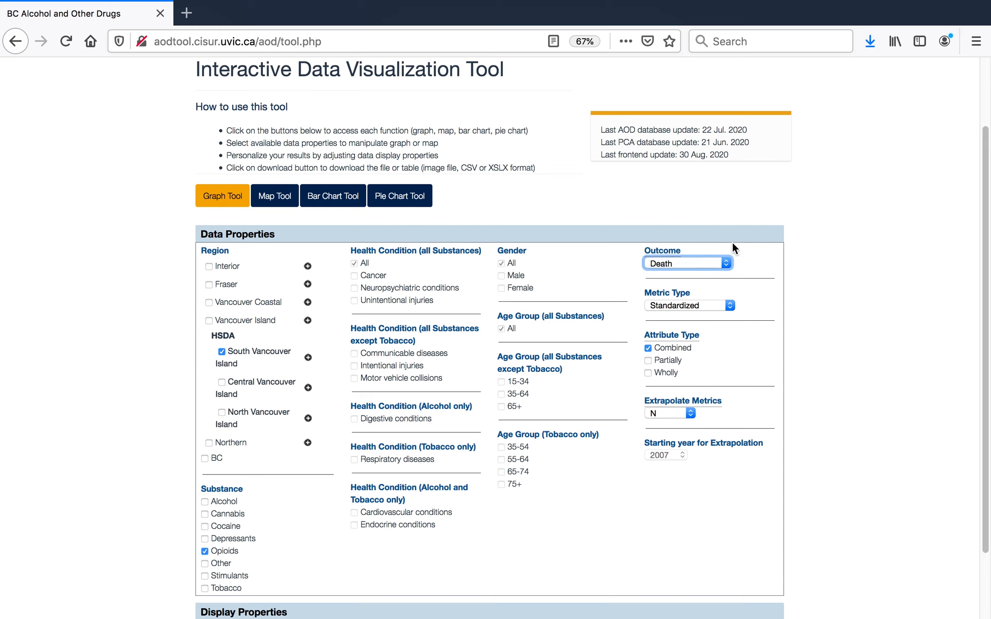
pyautogui.click(731, 306)
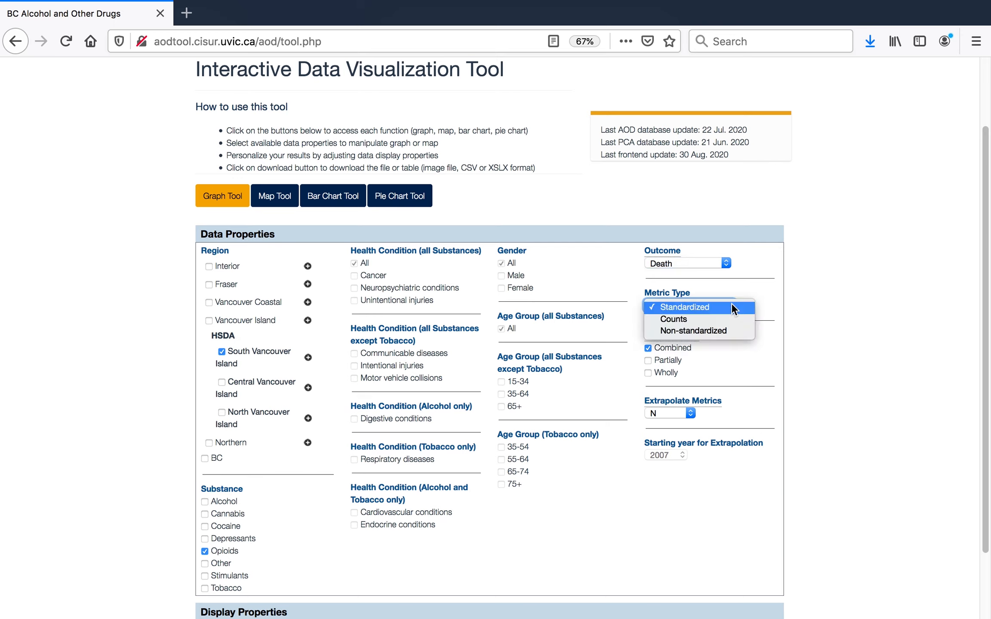
pyautogui.click(734, 318)
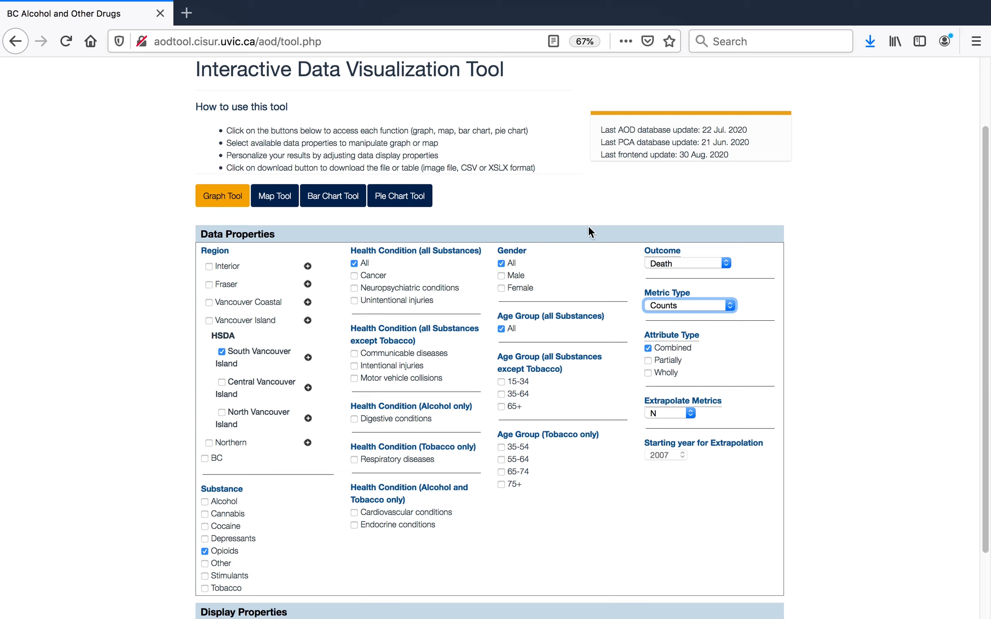
# Generate the graph for Male only, with age groups 15-34 and 35-64 replacing All
pyautogui.click(501, 259)
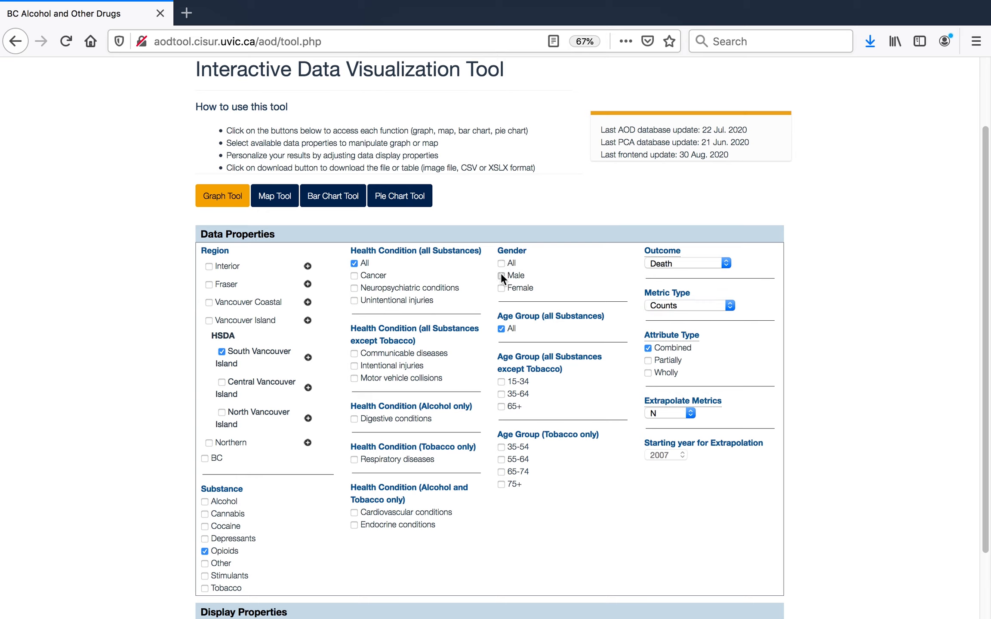
pyautogui.click(501, 328)
pyautogui.scroll(-3, 460, 438)
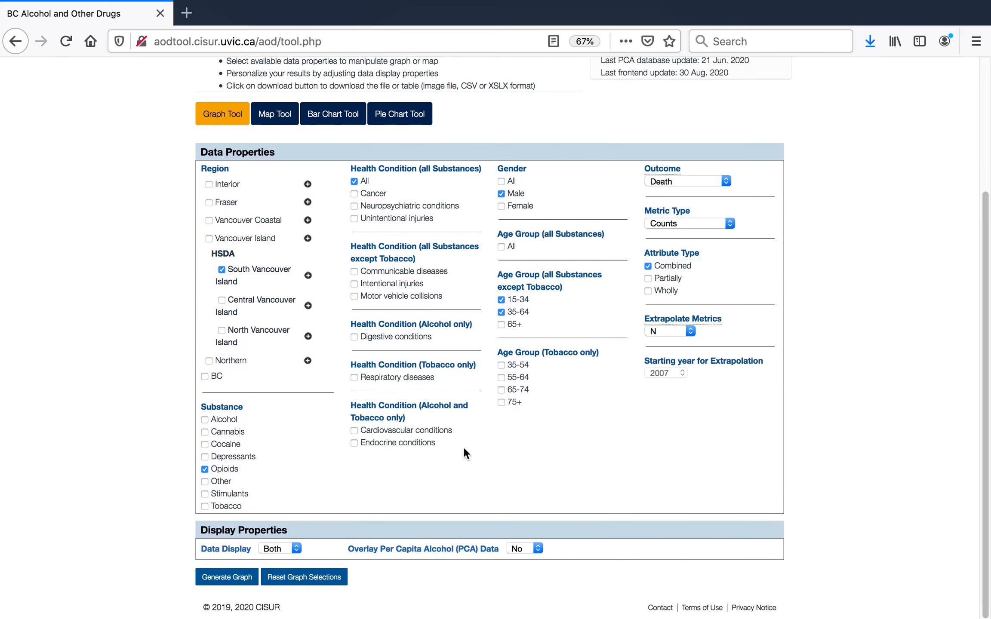
pyautogui.click(223, 585)
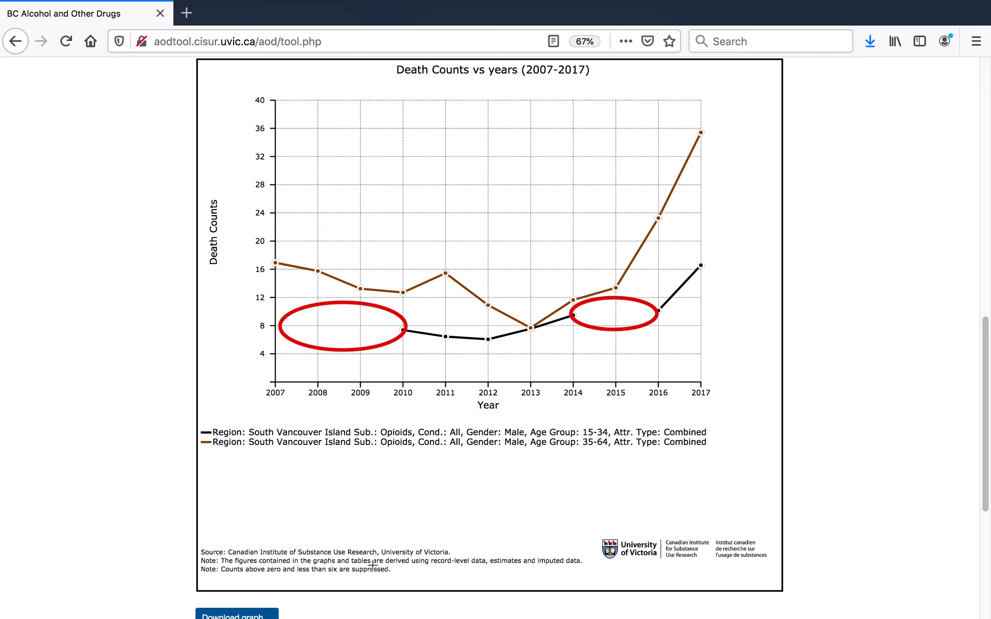
# Extrapolate the metrics by 3 years with 2015 as the starting year, and regenerate the graph
pyautogui.scroll(5, 835, 522)
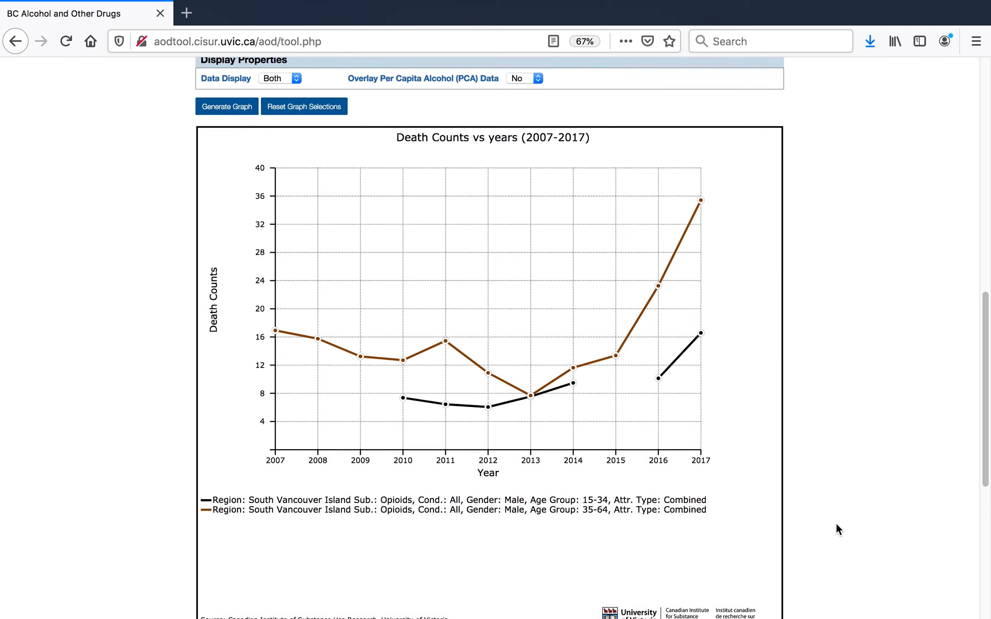
pyautogui.scroll(3, 827, 521)
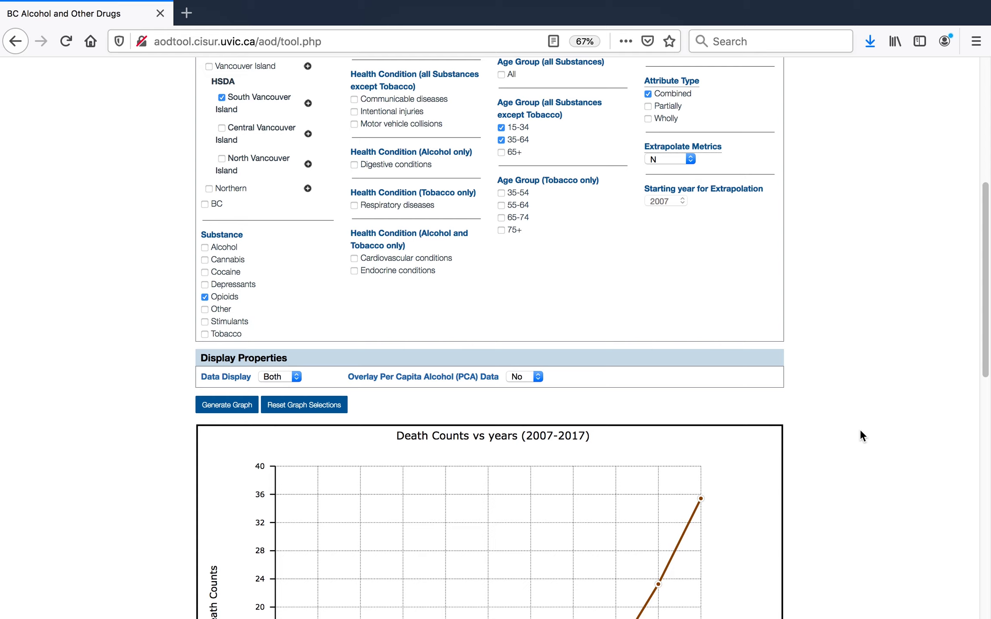
pyautogui.click(690, 160)
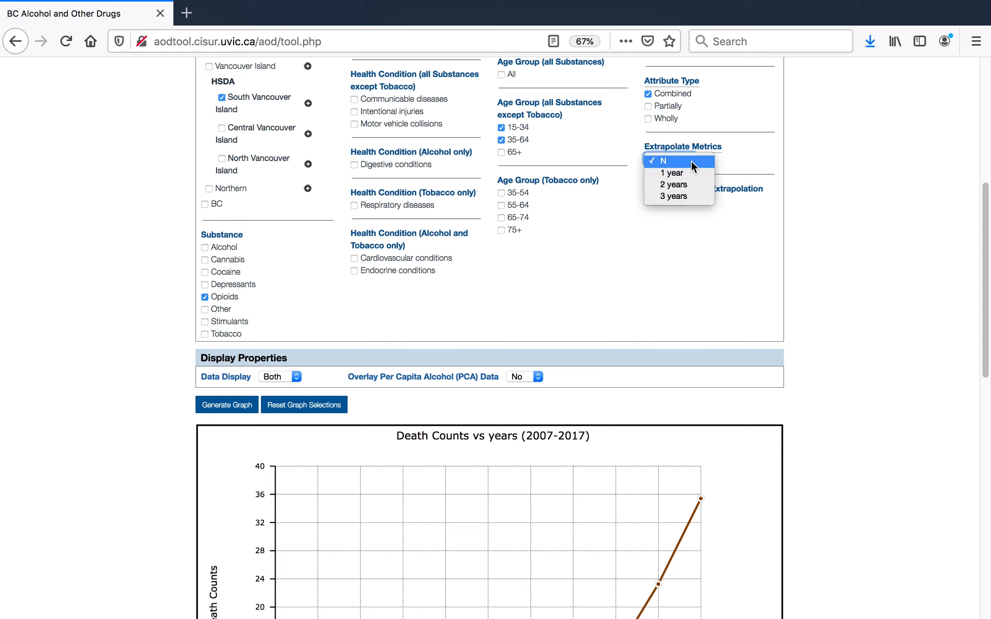
pyautogui.click(687, 194)
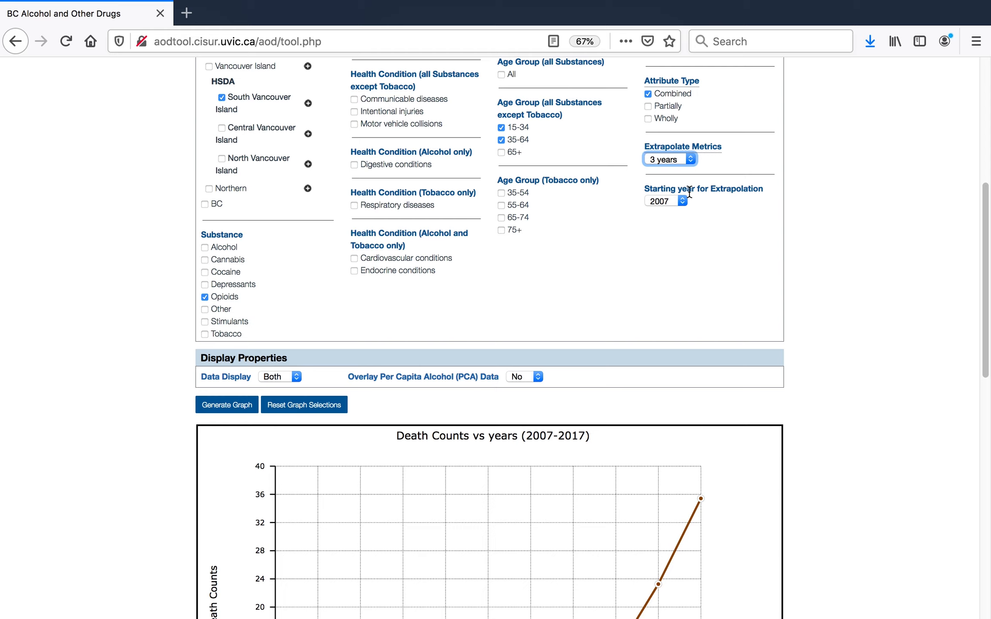
pyautogui.click(686, 198)
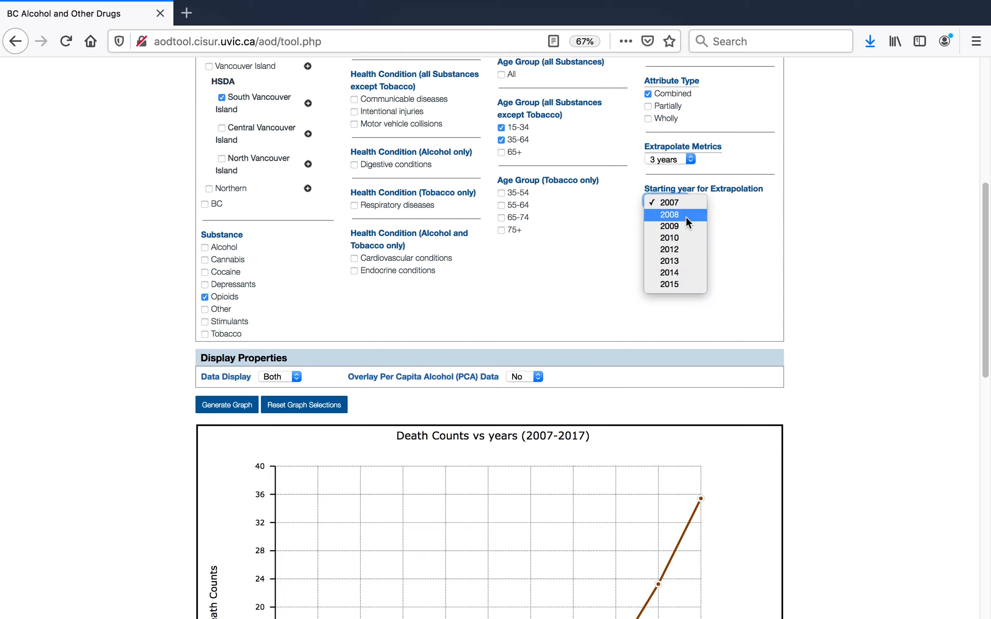
pyautogui.click(687, 285)
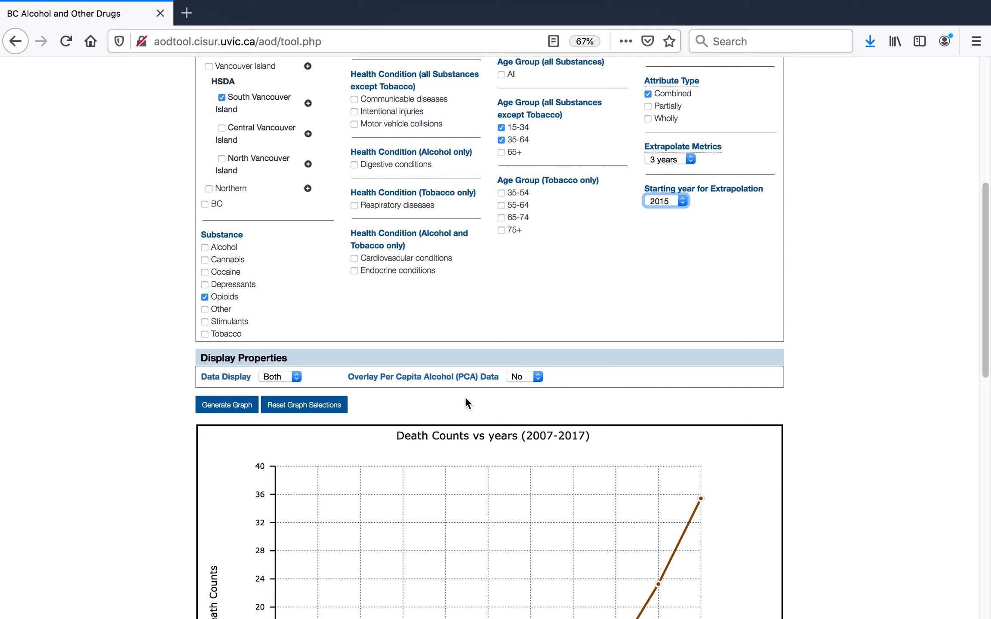
pyautogui.click(228, 405)
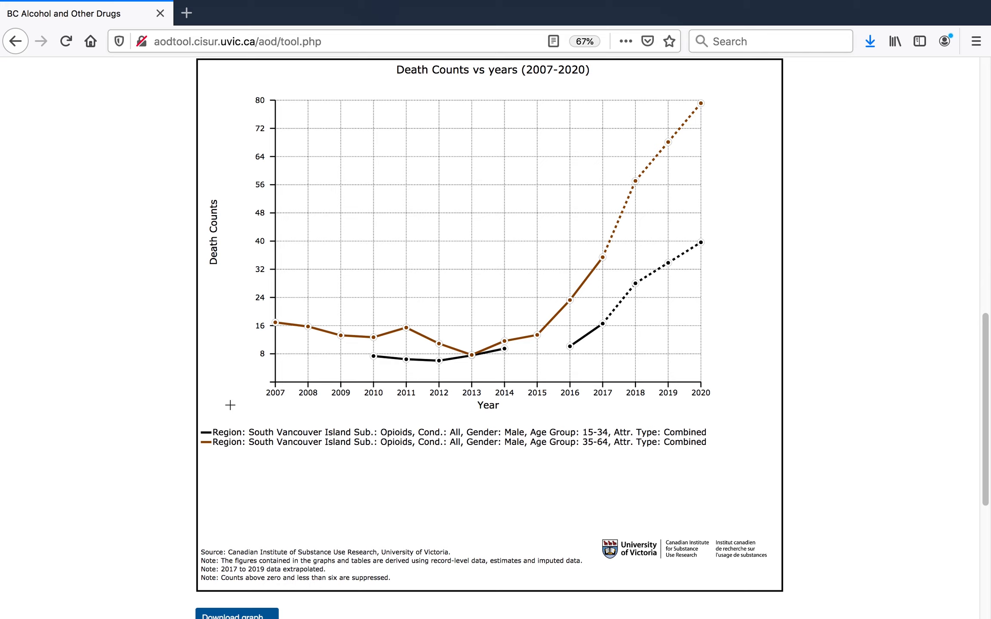
# Download the data table below the graph as a CSV file and save it
pyautogui.scroll(-10, 232, 408)
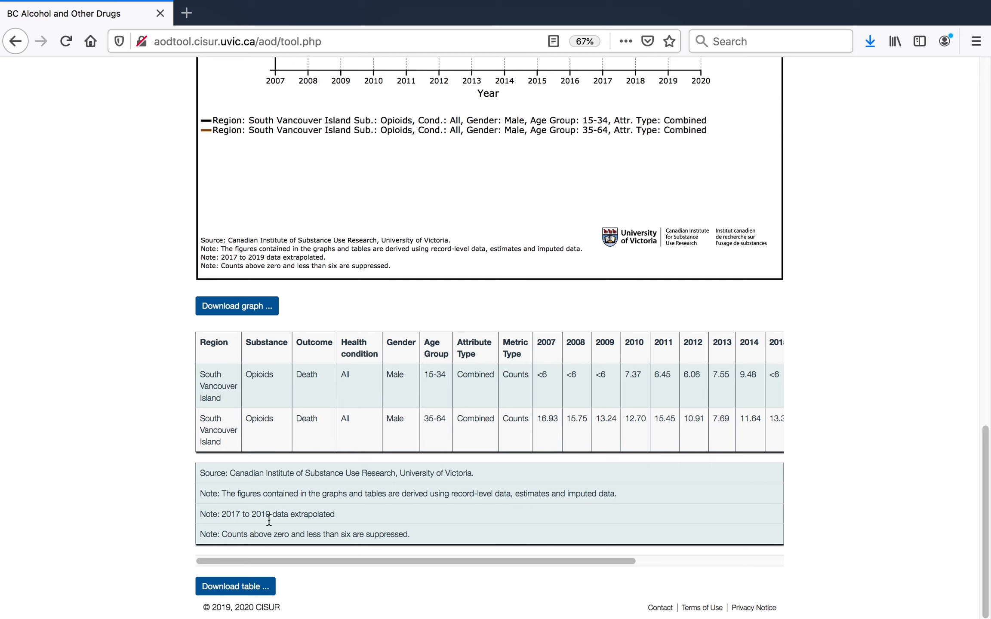
pyautogui.click(270, 587)
pyautogui.scroll(-1, 271, 592)
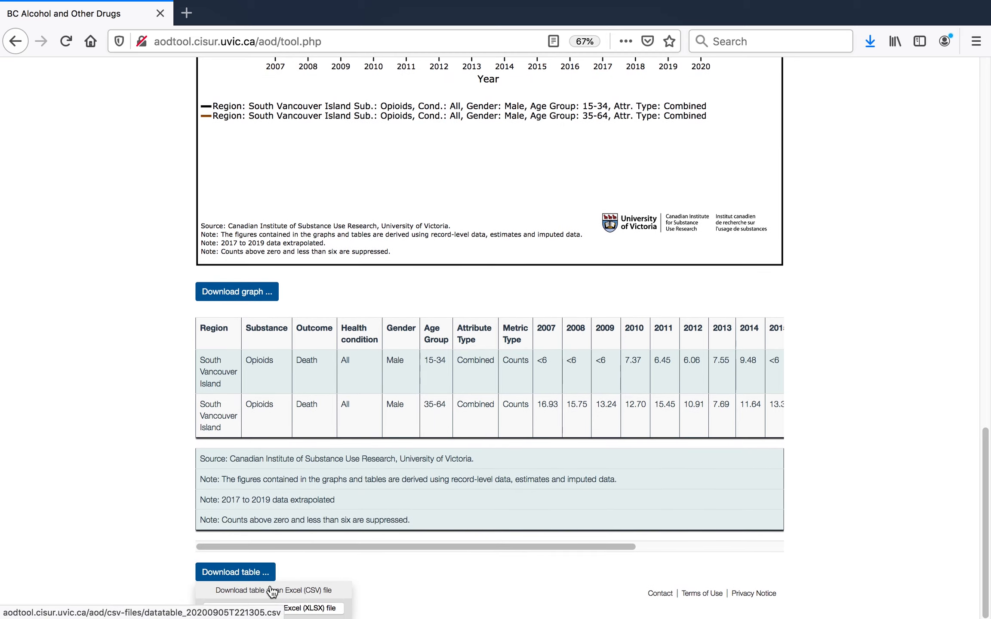
pyautogui.click(271, 597)
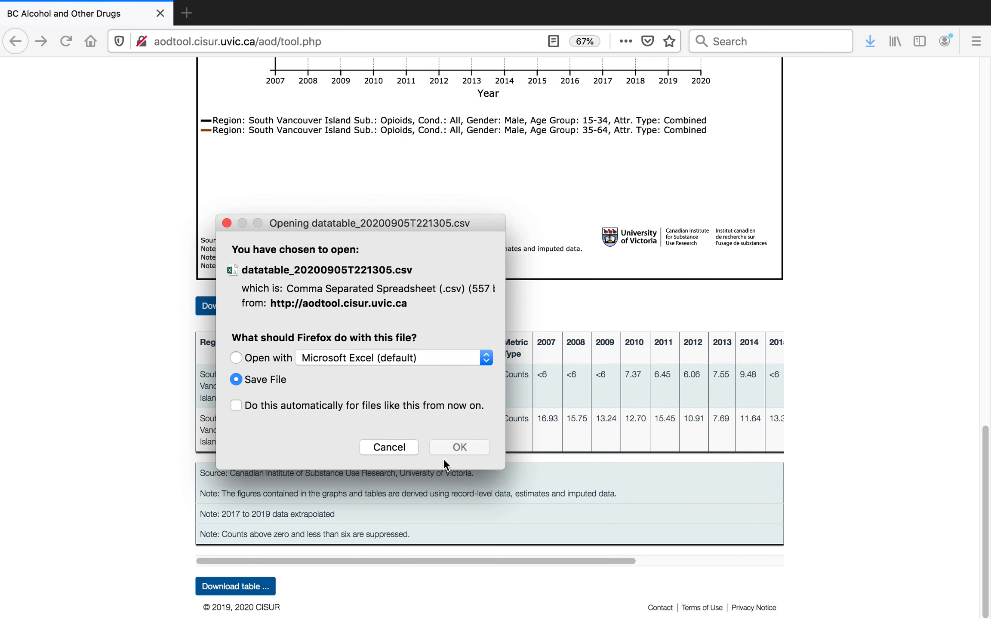
pyautogui.click(466, 446)
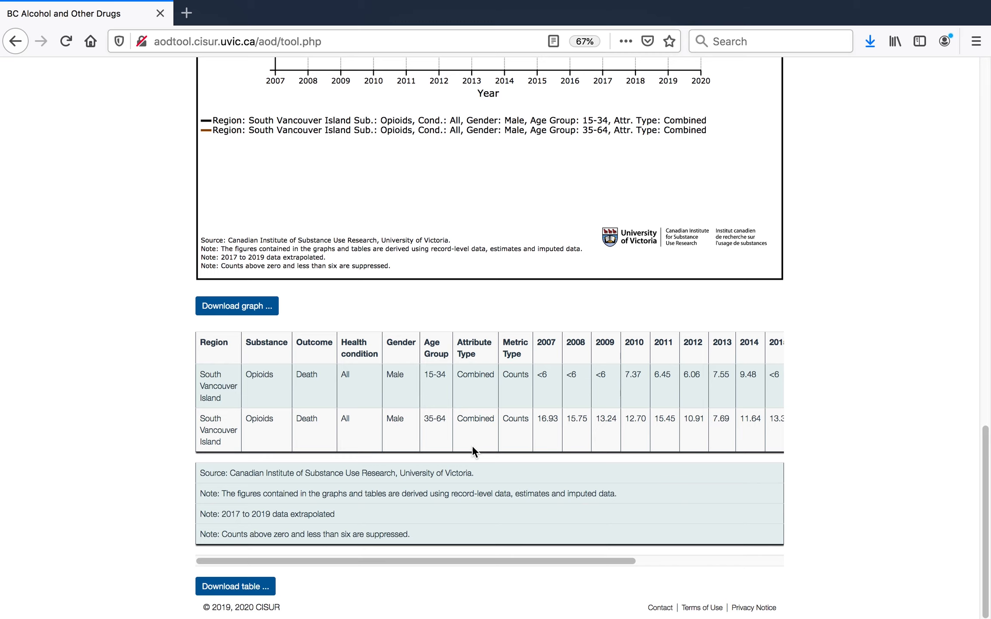
# Switch to the Map Tool and set the outcome to Death and the year to 2016
pyautogui.scroll(15, 892, 346)
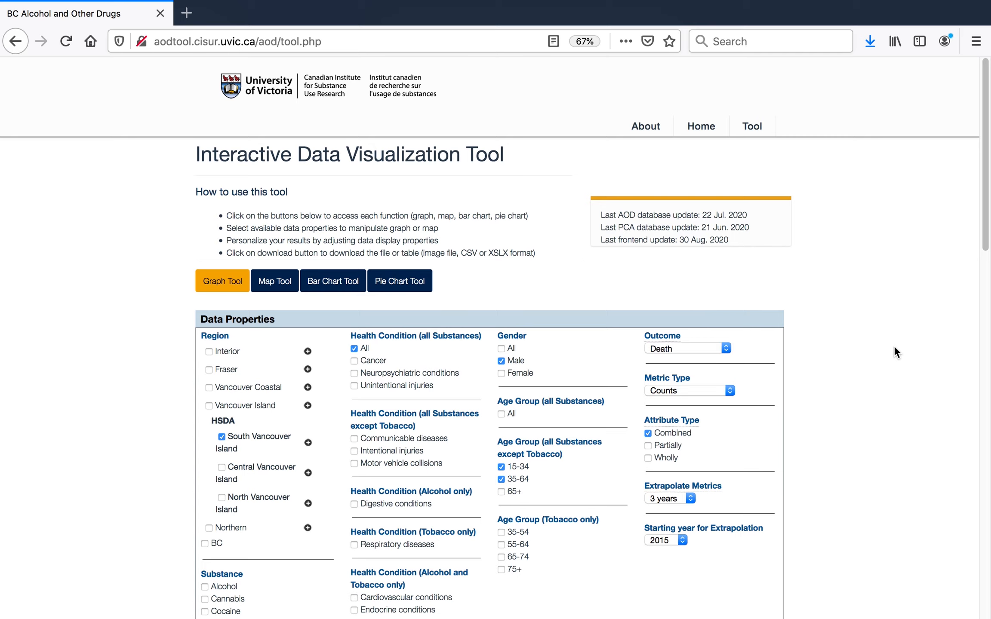
pyautogui.click(277, 280)
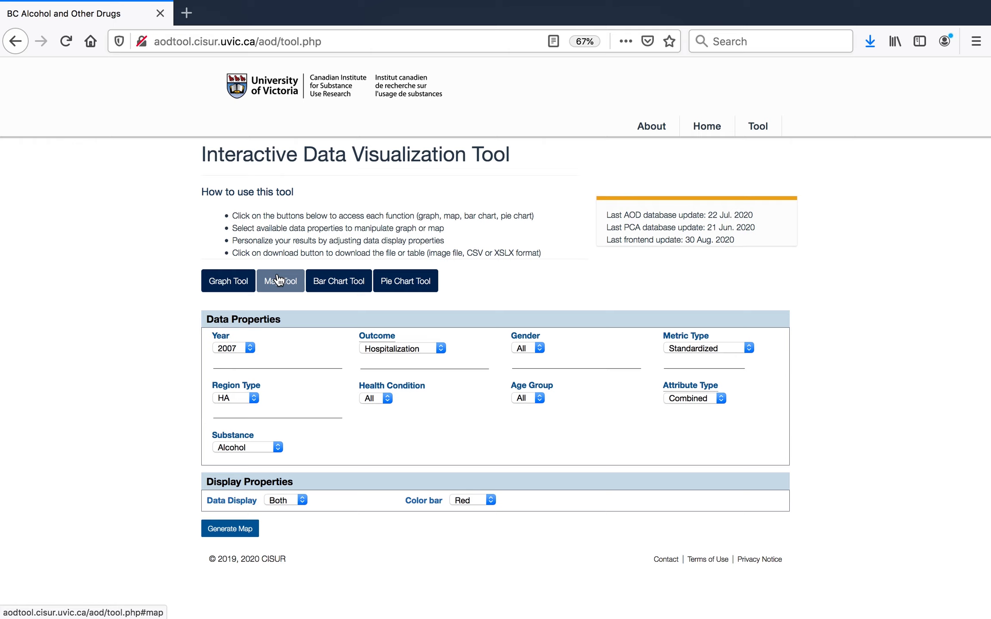
pyautogui.click(277, 280)
pyautogui.click(442, 345)
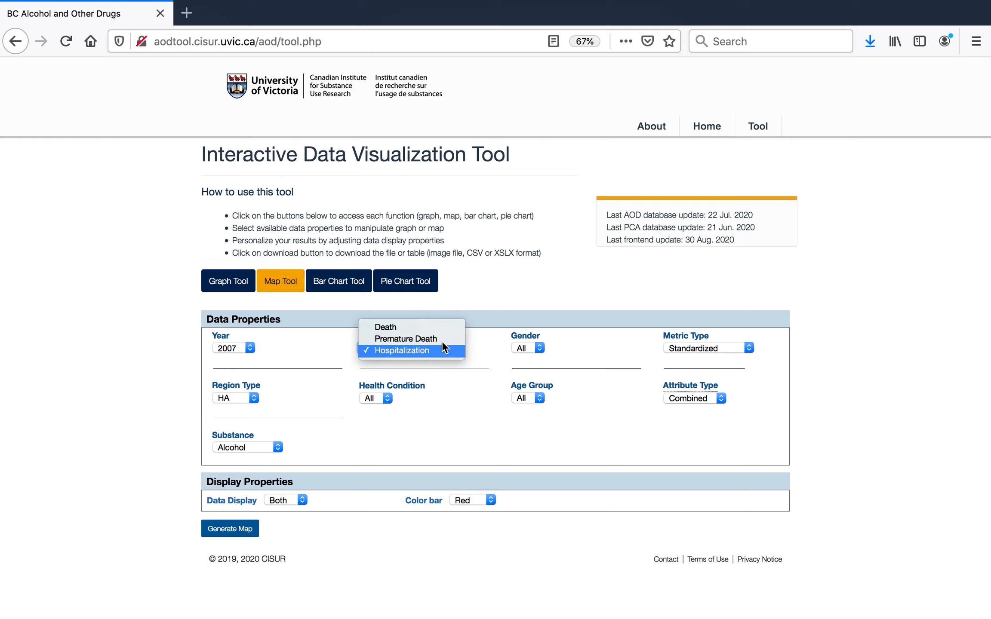
pyautogui.click(440, 328)
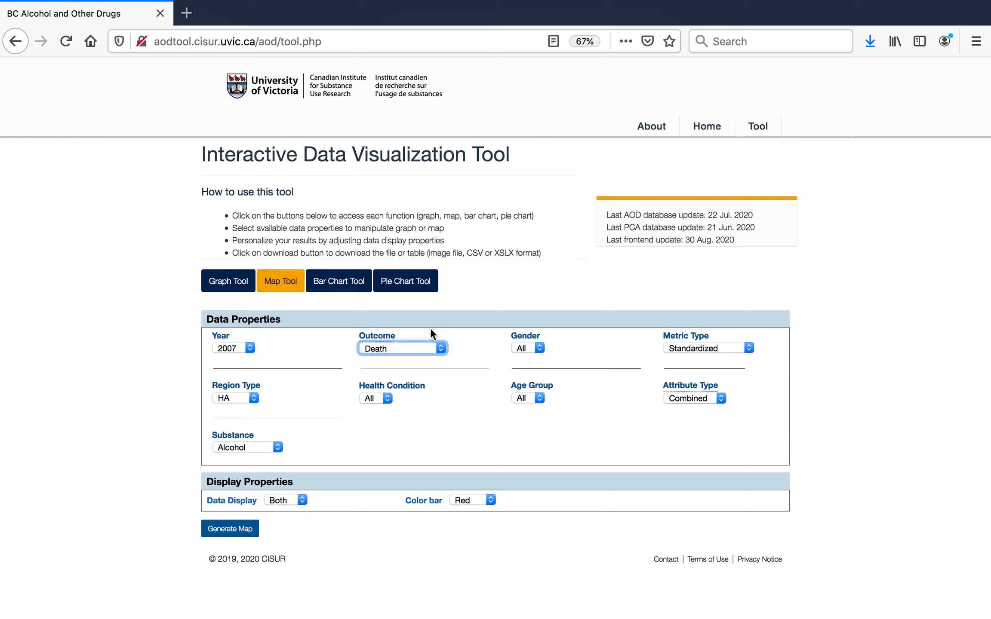
pyautogui.click(254, 348)
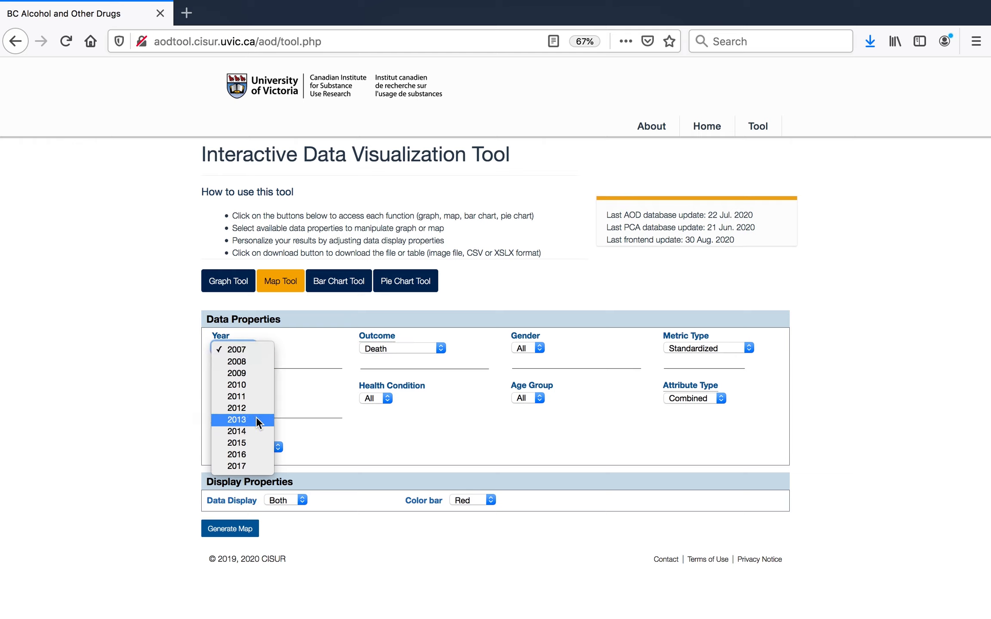
pyautogui.click(251, 454)
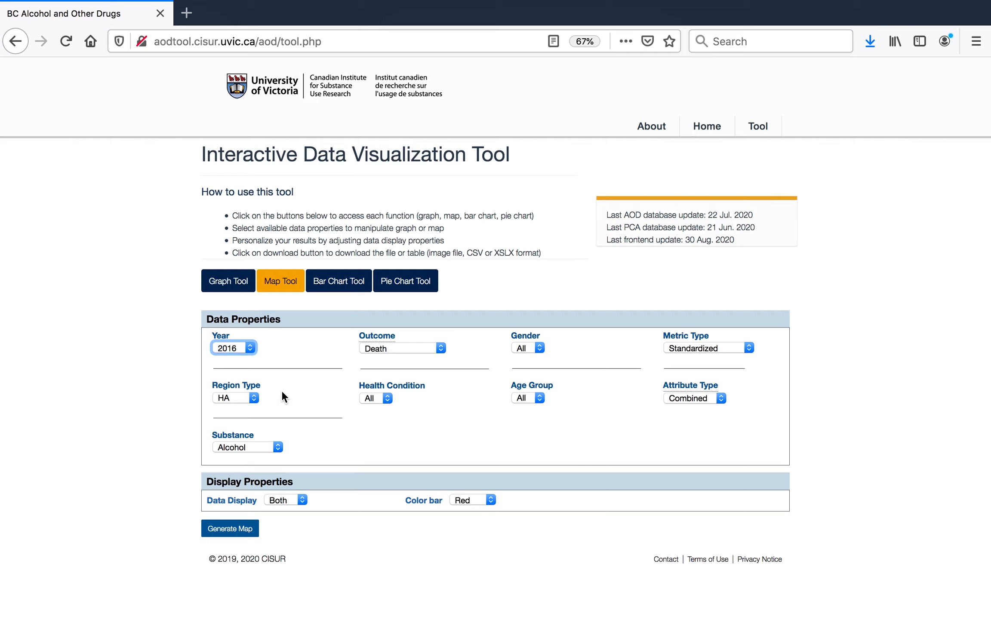
# Generate the alcohol map with region type HSDA and attribute type Wholly
pyautogui.click(254, 398)
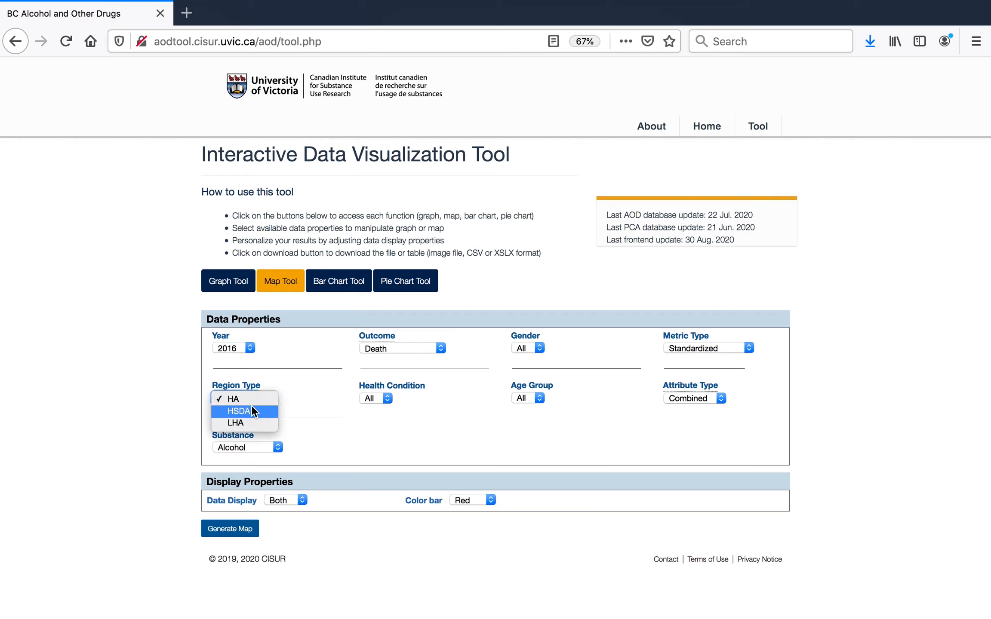
pyautogui.click(251, 405)
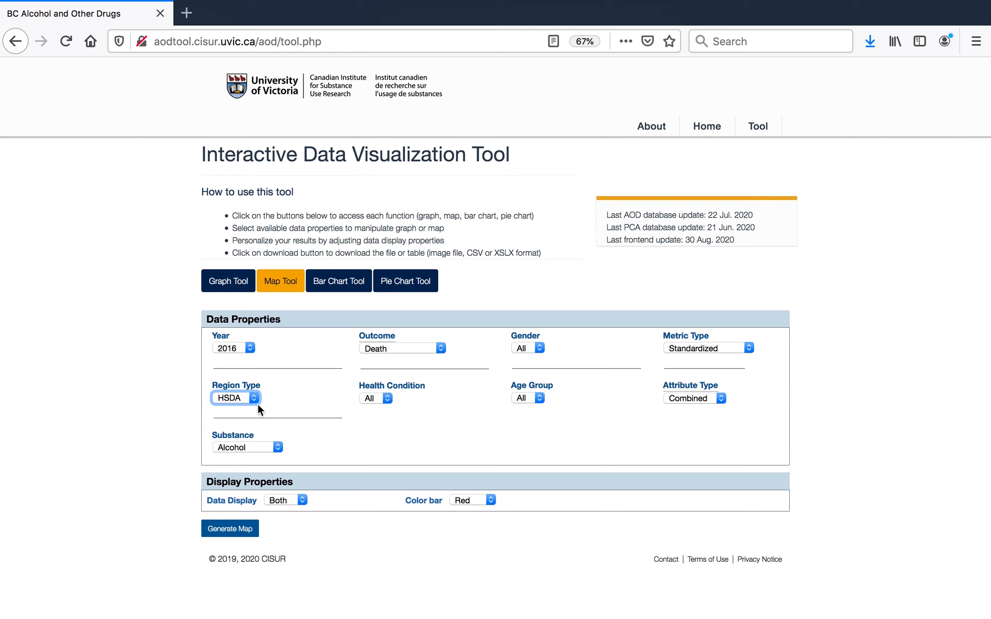
pyautogui.click(678, 398)
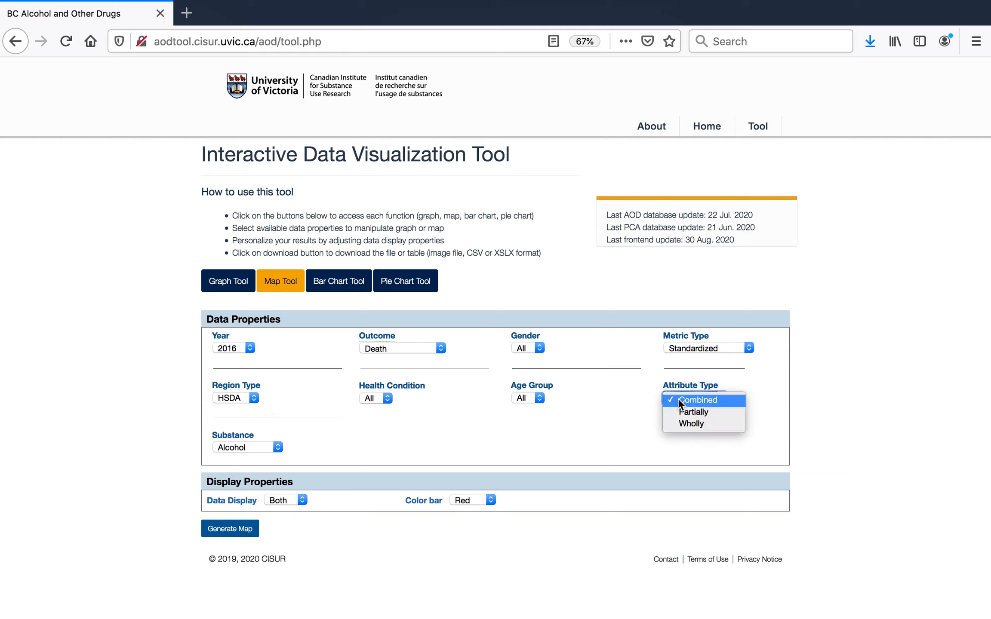
pyautogui.click(679, 419)
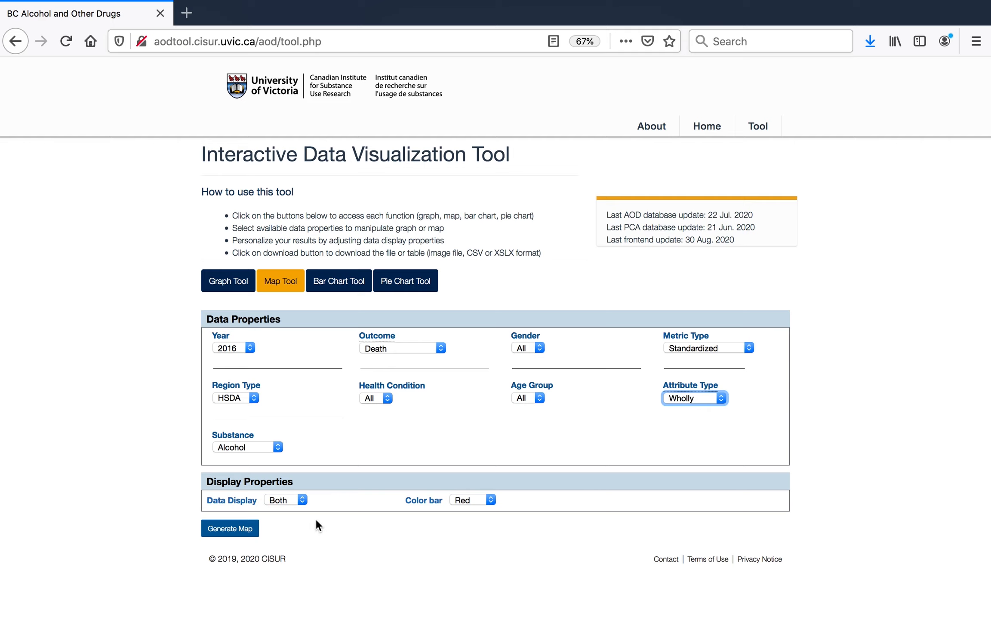
pyautogui.click(247, 529)
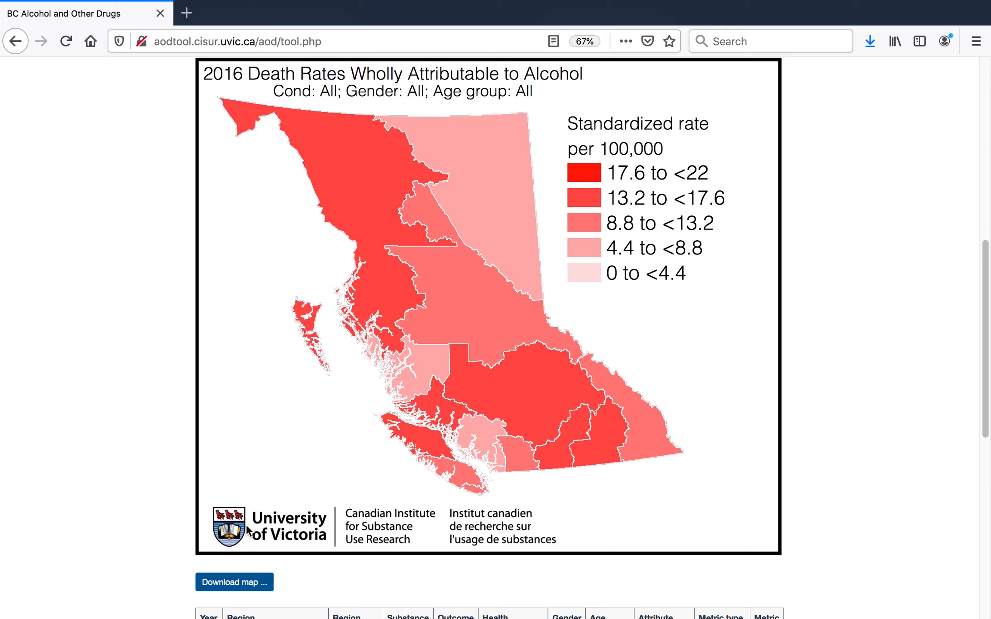
pyautogui.moveTo(407, 447)
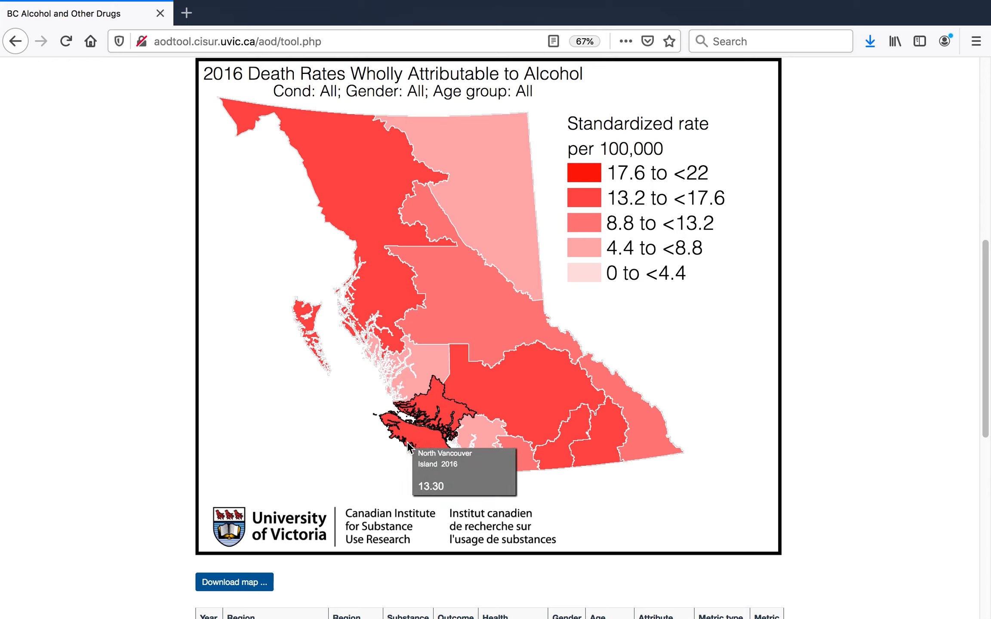
# Download the 2016 alcohol death rate map as a PNG image and save the file
pyautogui.moveTo(426, 381)
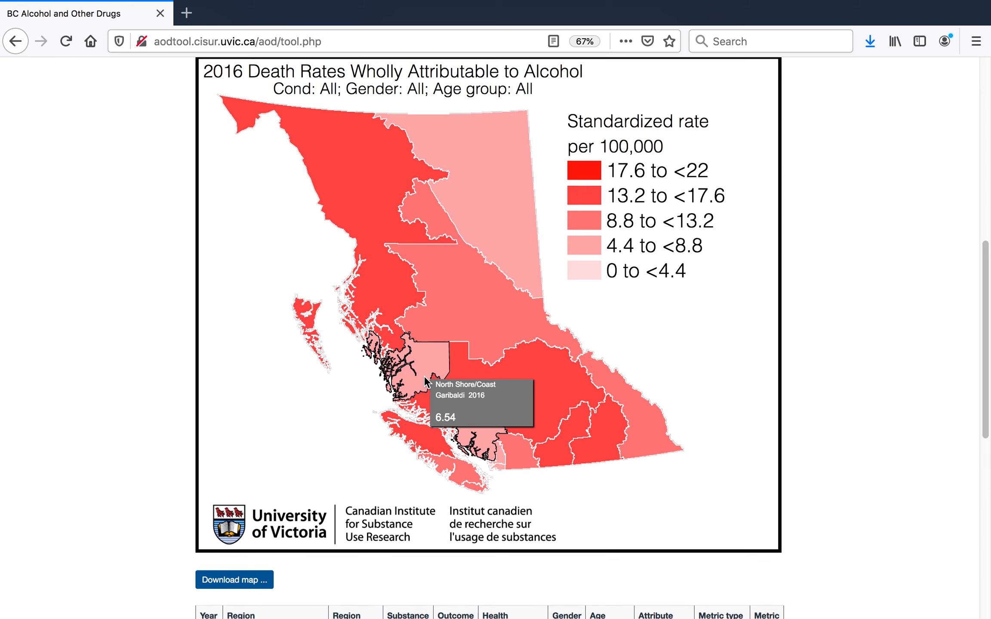
pyautogui.scroll(-7, 425, 380)
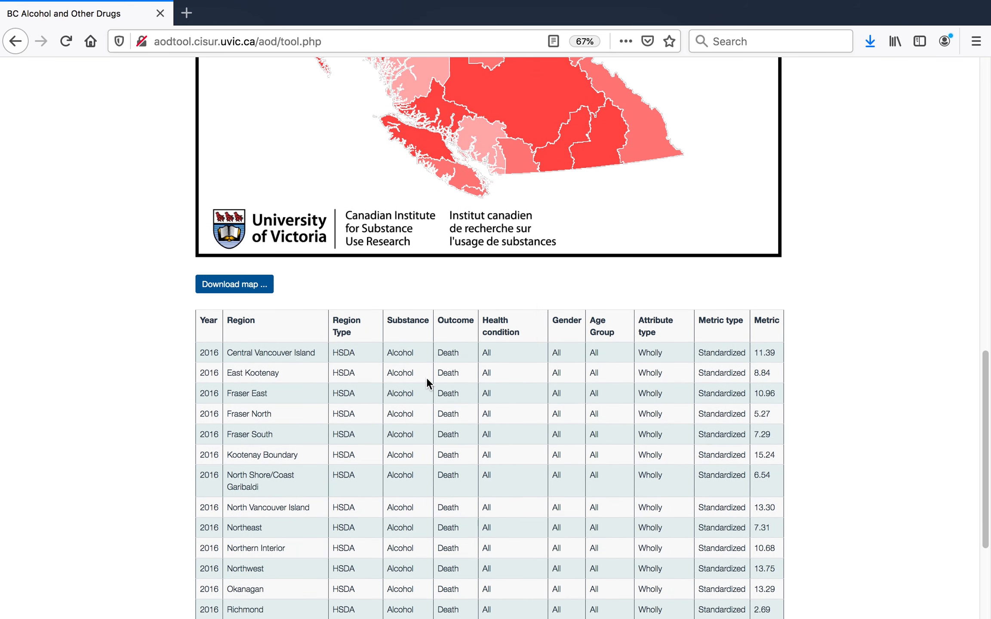
pyautogui.click(265, 288)
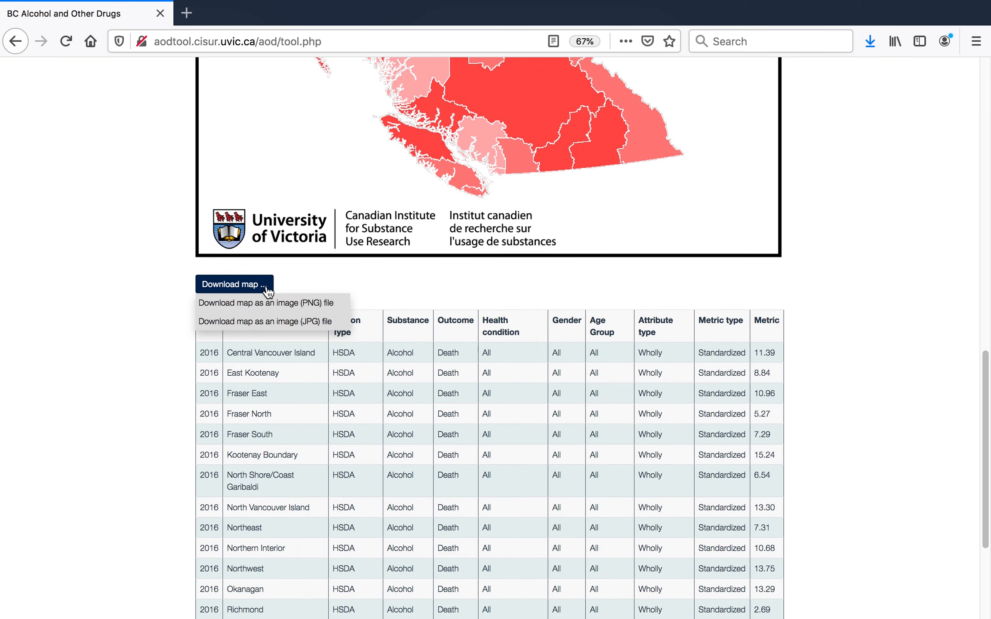
pyautogui.click(275, 303)
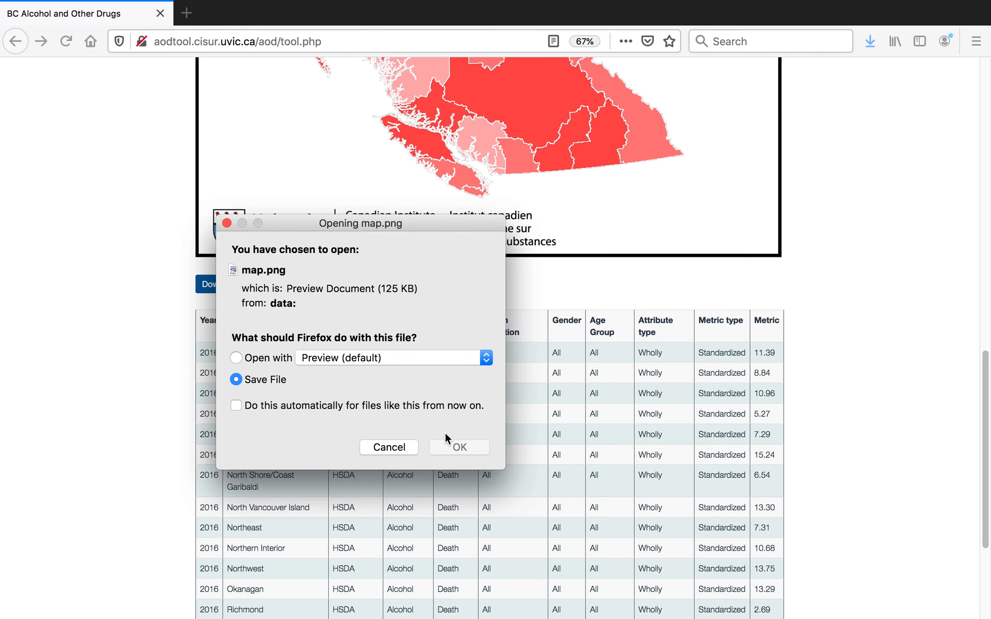
pyautogui.click(451, 446)
# Download the data table below the map as a CSV file and save it
pyautogui.scroll(-4, 451, 448)
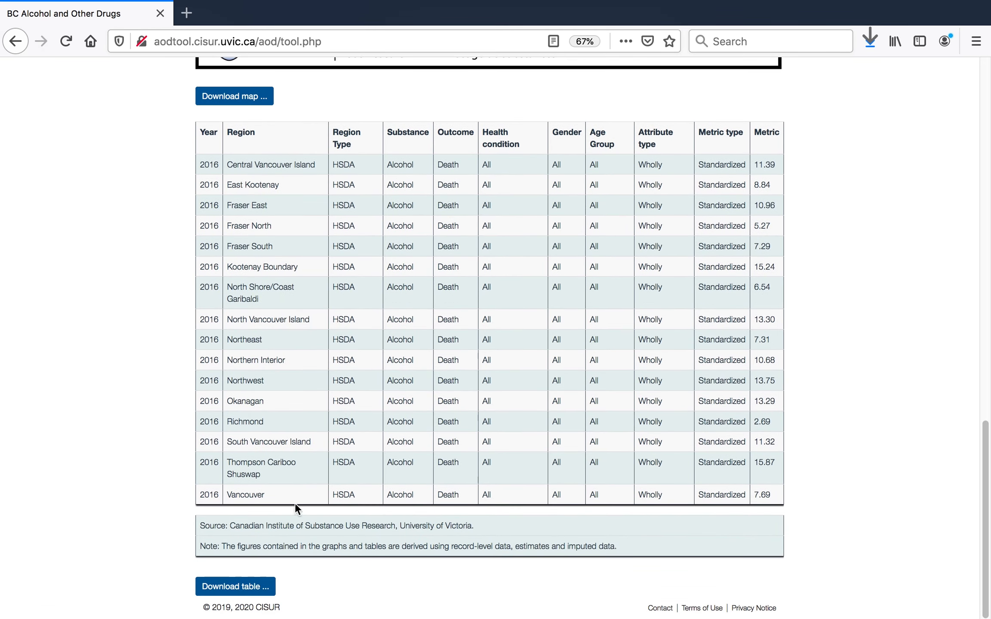
pyautogui.click(261, 587)
pyautogui.click(275, 607)
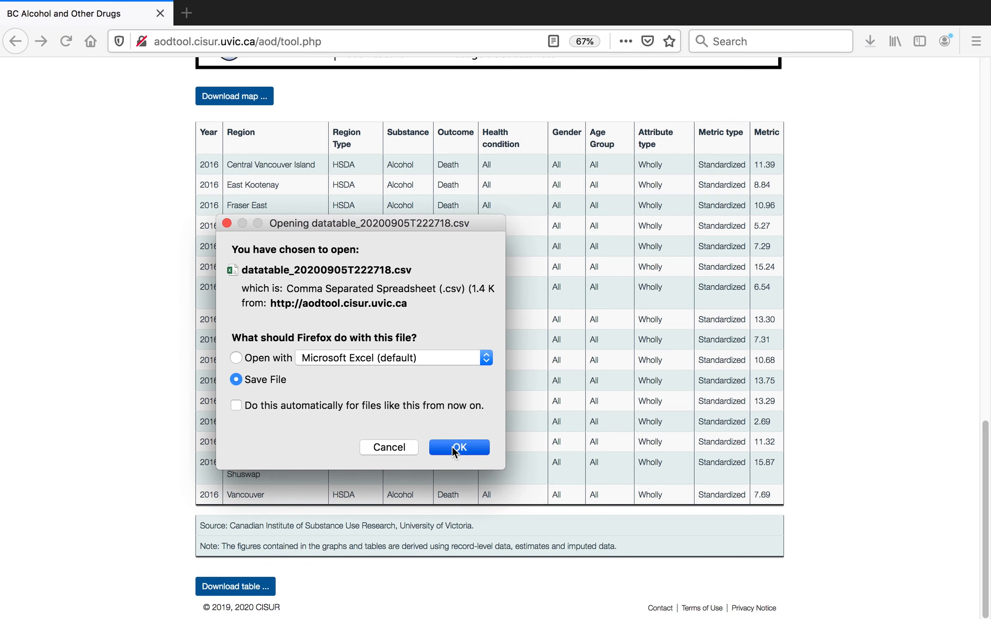
pyautogui.click(451, 446)
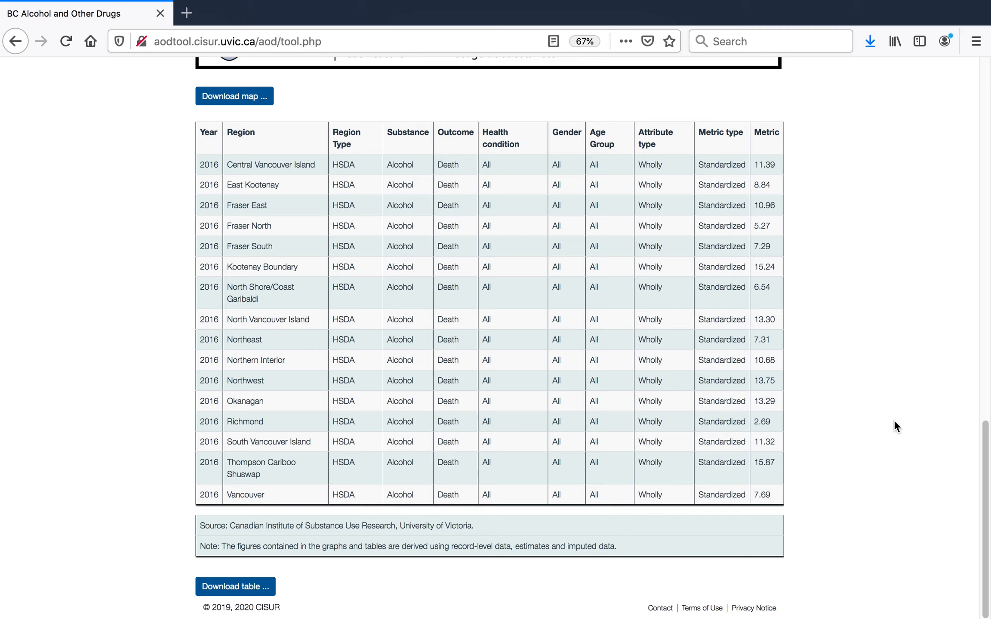
# Switch to the Bar Chart Tool and set the year to 2018 and the substance to Stimulants
pyautogui.scroll(20, 893, 419)
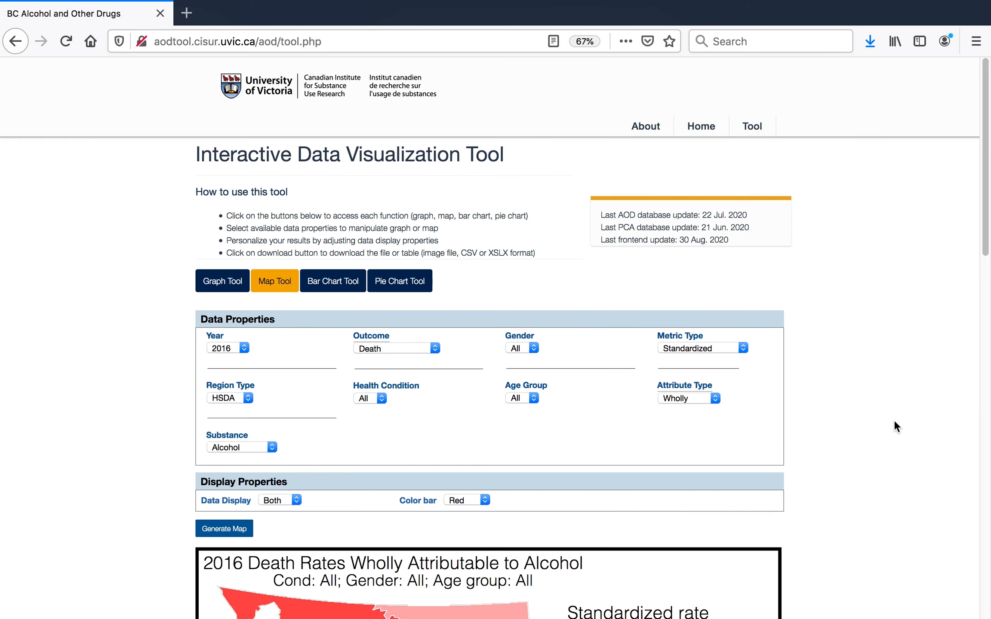
pyautogui.click(337, 286)
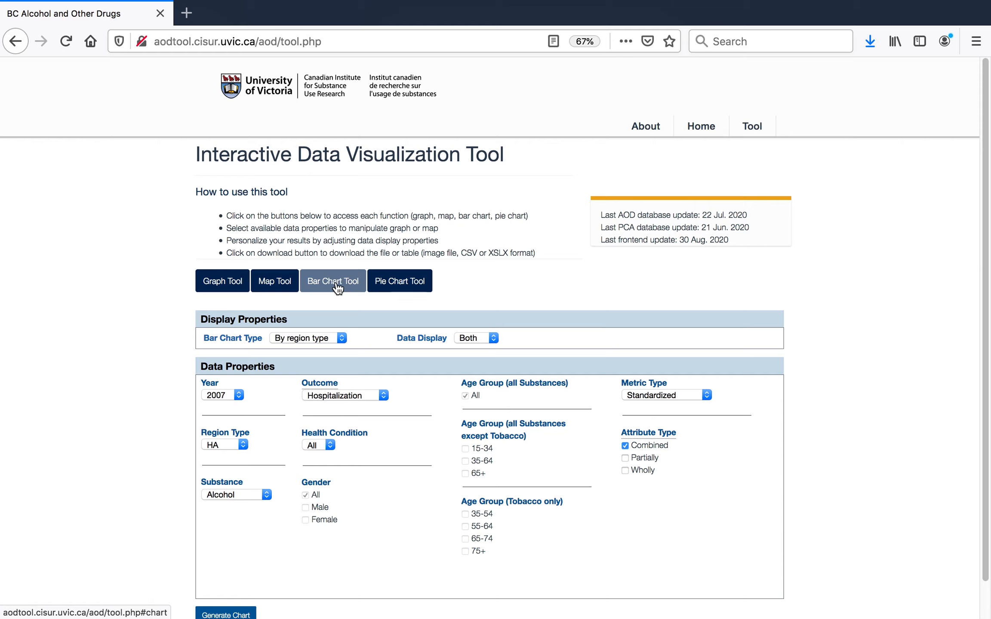
pyautogui.click(337, 287)
pyautogui.click(232, 394)
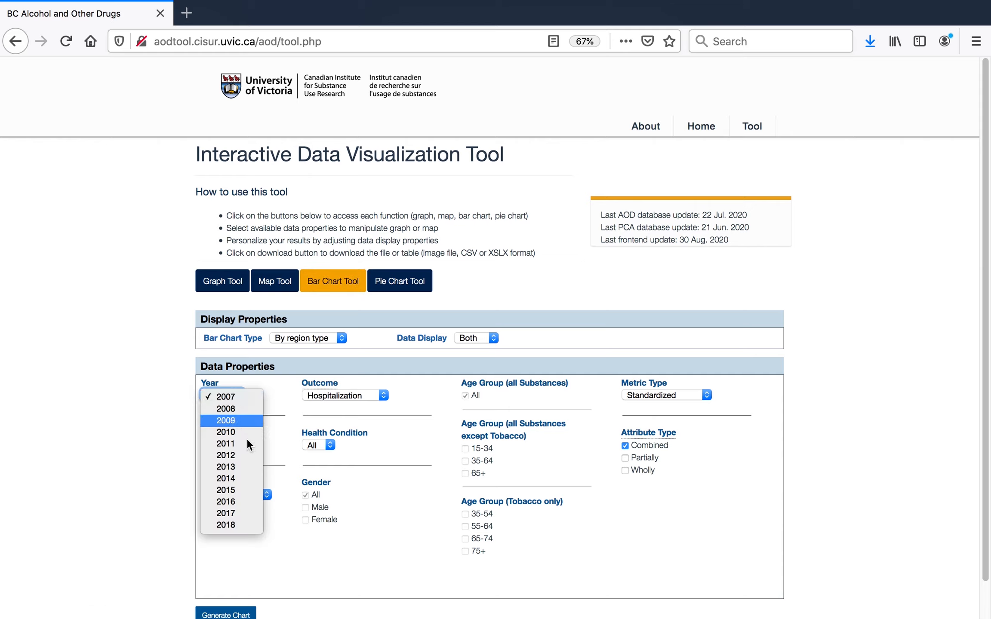
pyautogui.click(240, 525)
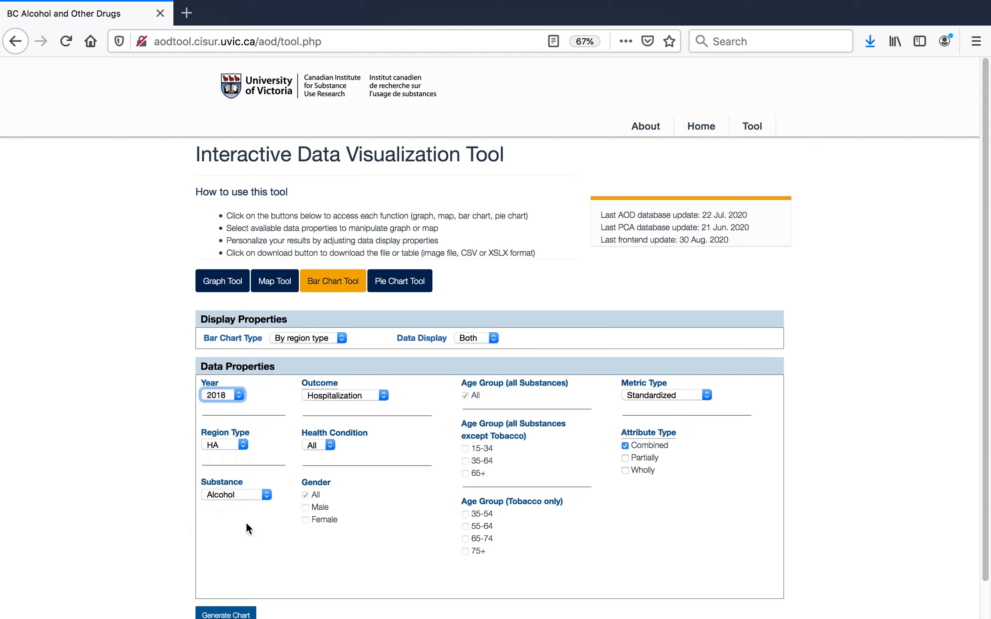
pyautogui.click(266, 496)
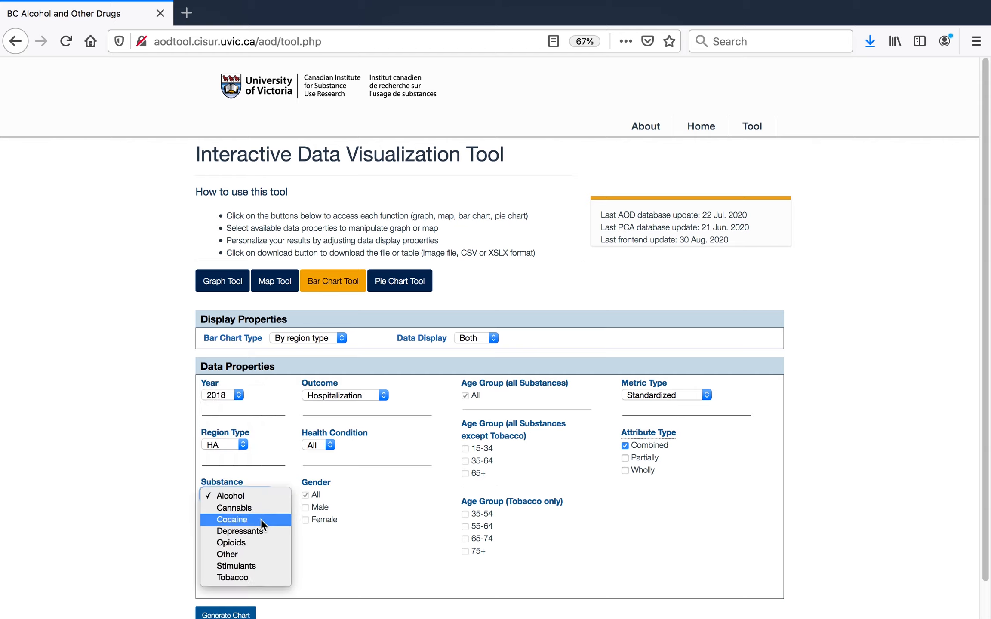
pyautogui.click(258, 564)
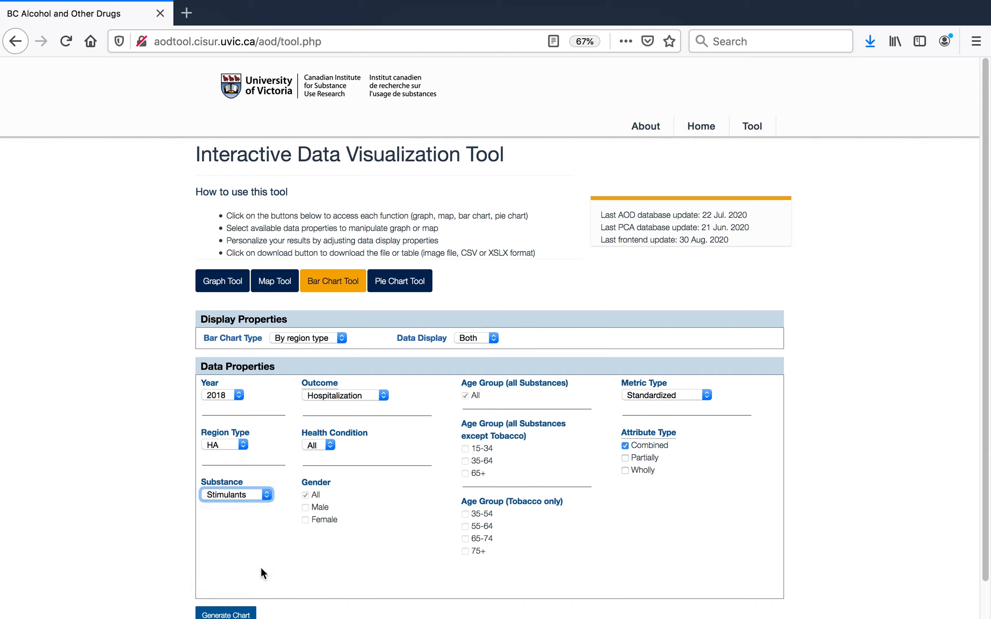
# Generate the bar chart with metric type Counts and age groups 15-34, 35-64 and 65+ instead of All
pyautogui.click(705, 395)
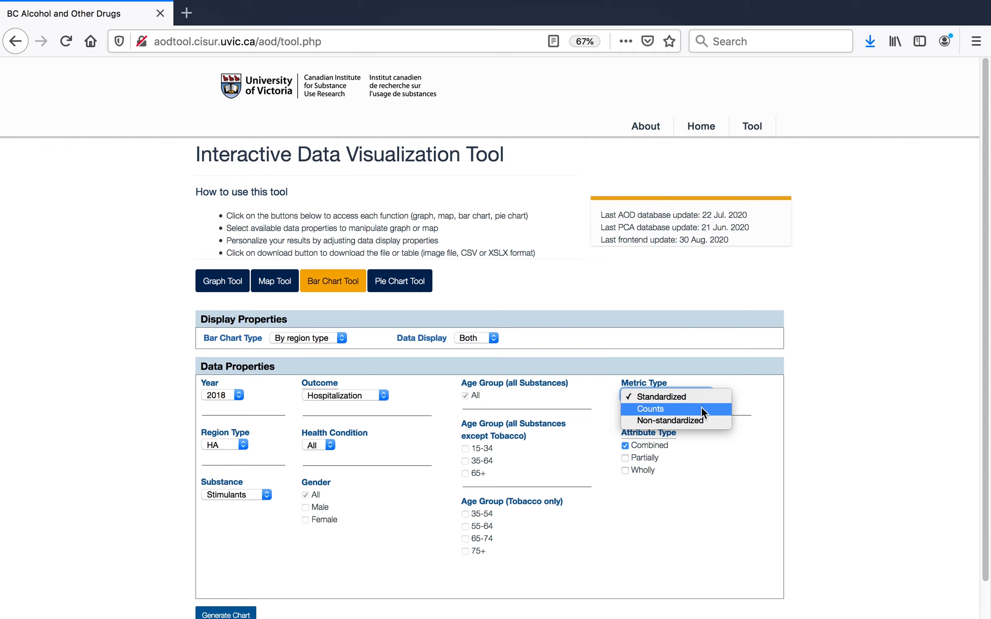
pyautogui.click(701, 409)
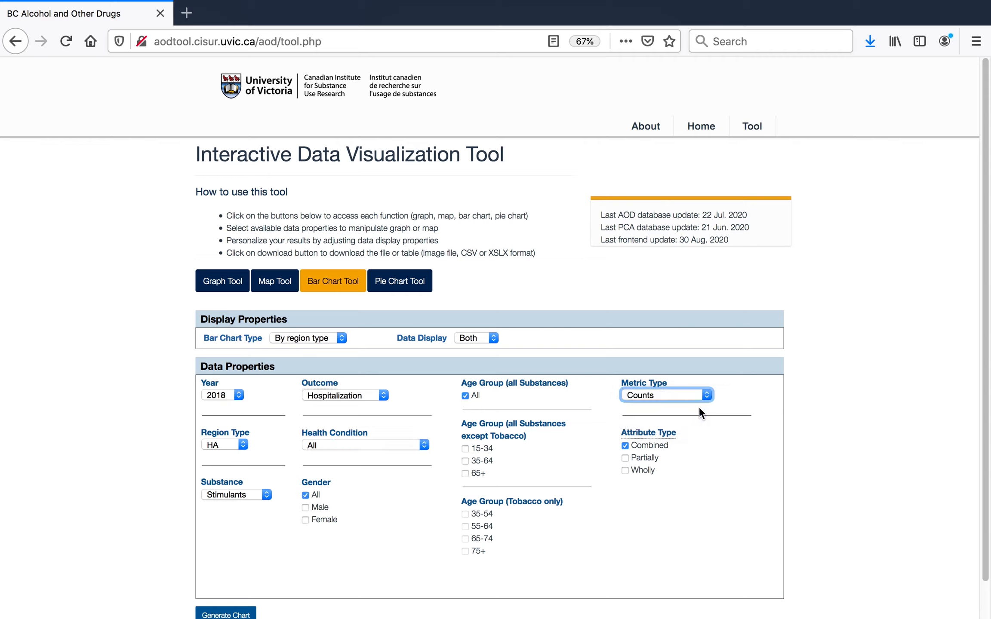
pyautogui.click(466, 395)
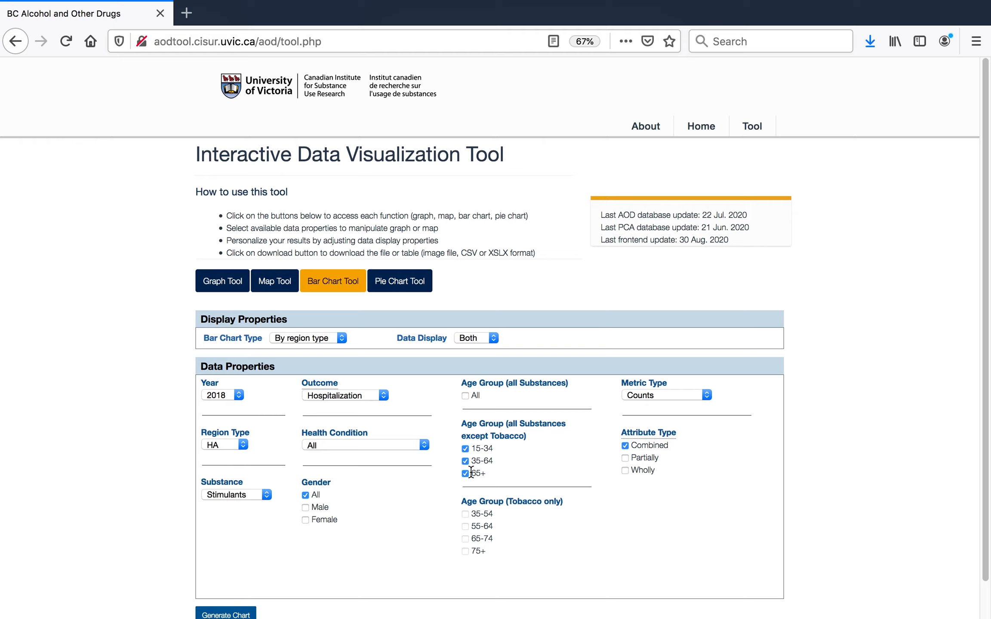
pyautogui.click(247, 614)
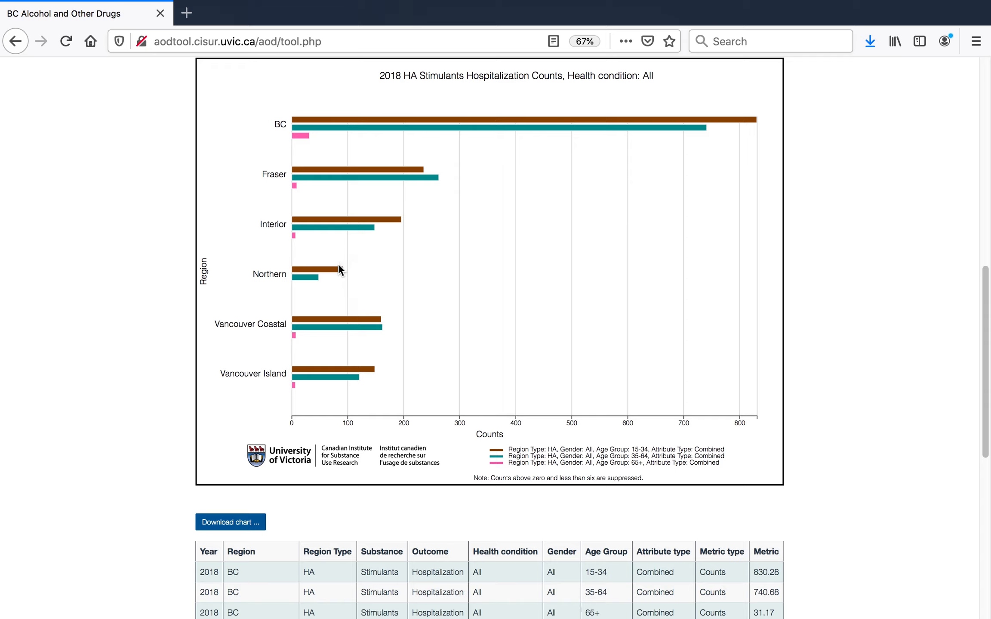
# Download the stimulants hospitalization bar chart as a PNG image and save the file
pyautogui.moveTo(334, 266)
pyautogui.click(251, 529)
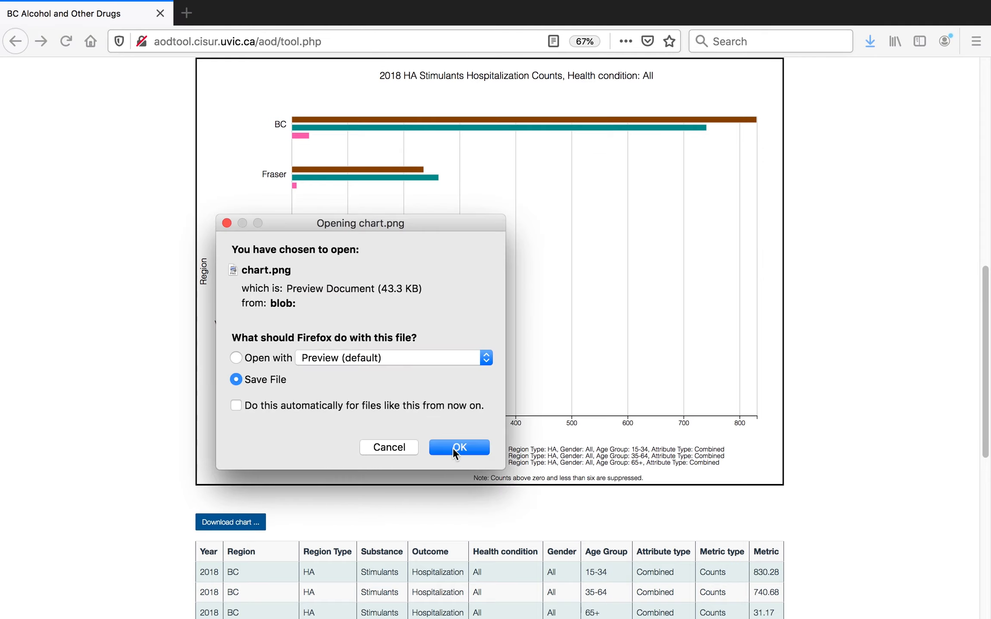
pyautogui.click(452, 447)
# Download the data table below the stimulants bar chart as a CSV file and save it
pyautogui.scroll(-3, 451, 454)
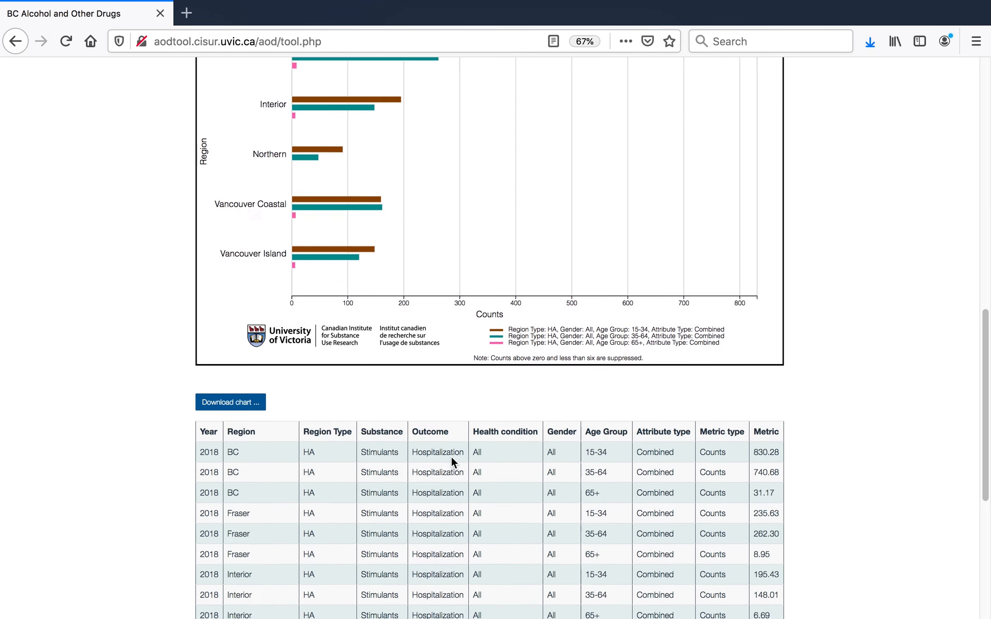
pyautogui.scroll(-8, 451, 456)
pyautogui.click(266, 581)
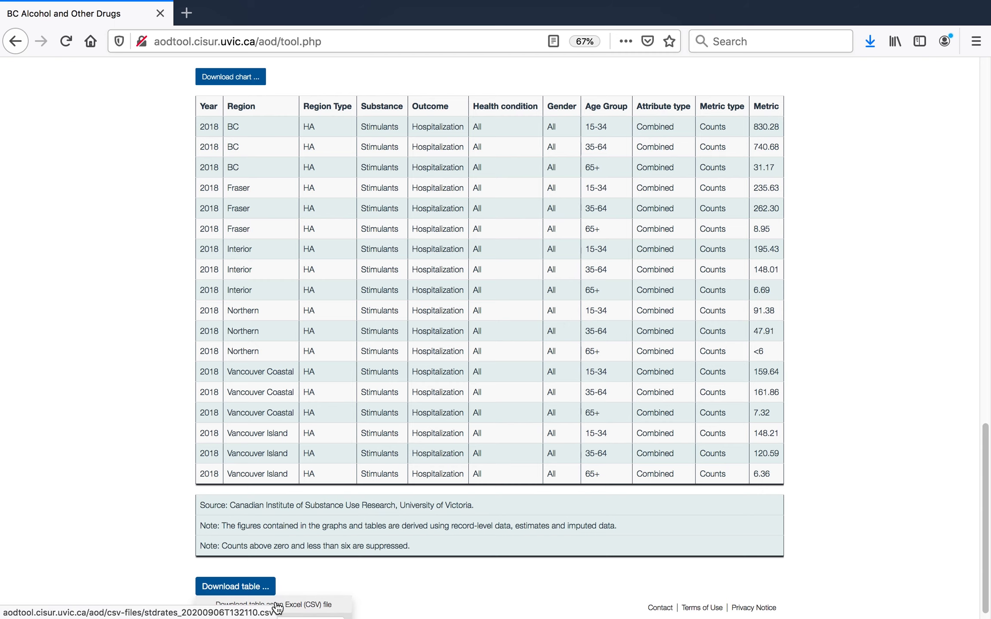
pyautogui.click(277, 605)
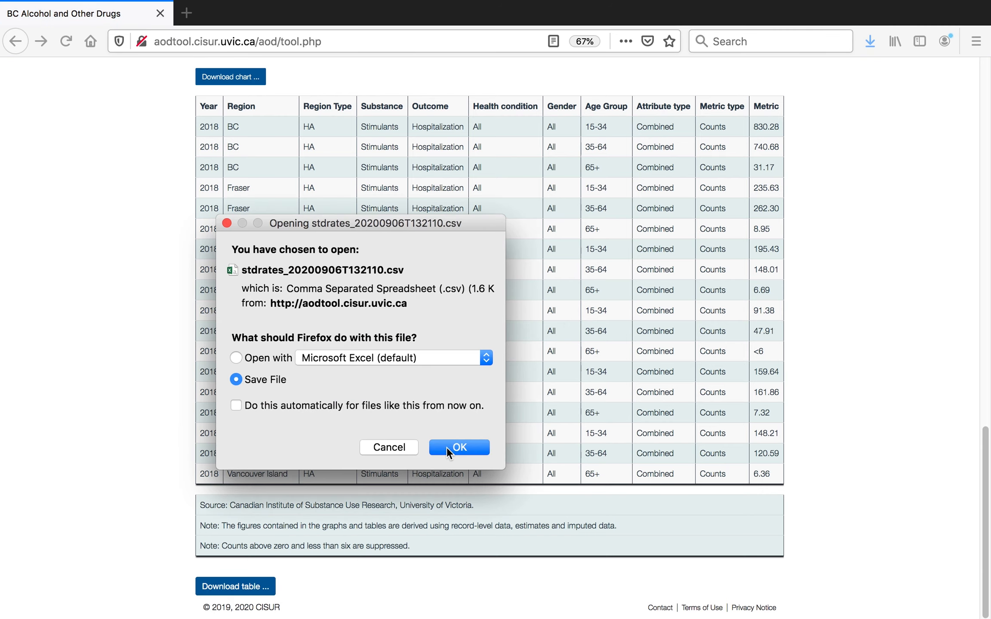
pyautogui.click(447, 447)
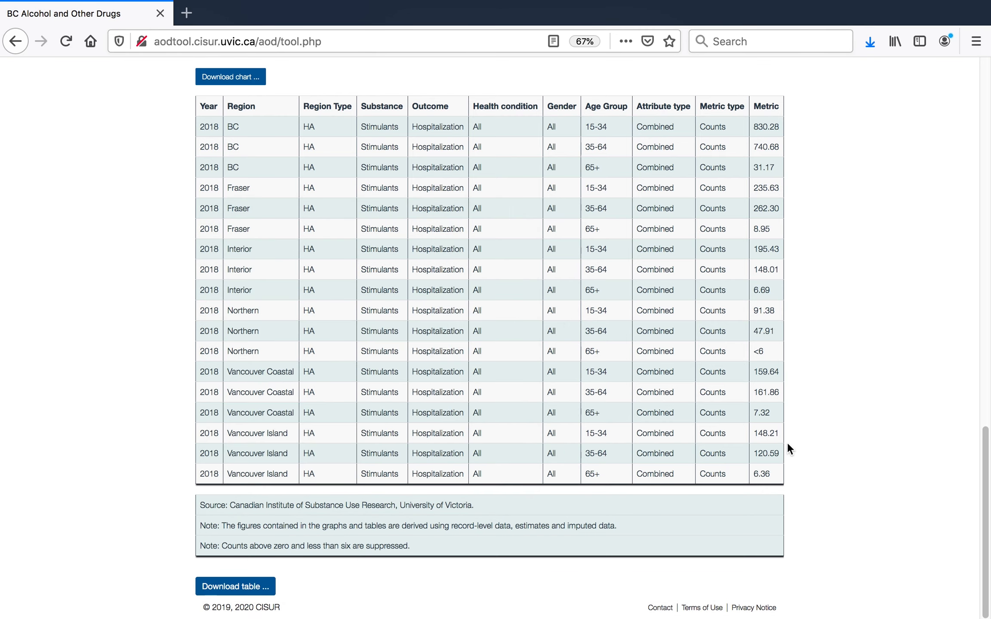
# Change the bar chart type to By substance, with 2015 as the year and Northern as the region
pyautogui.scroll(15, 841, 441)
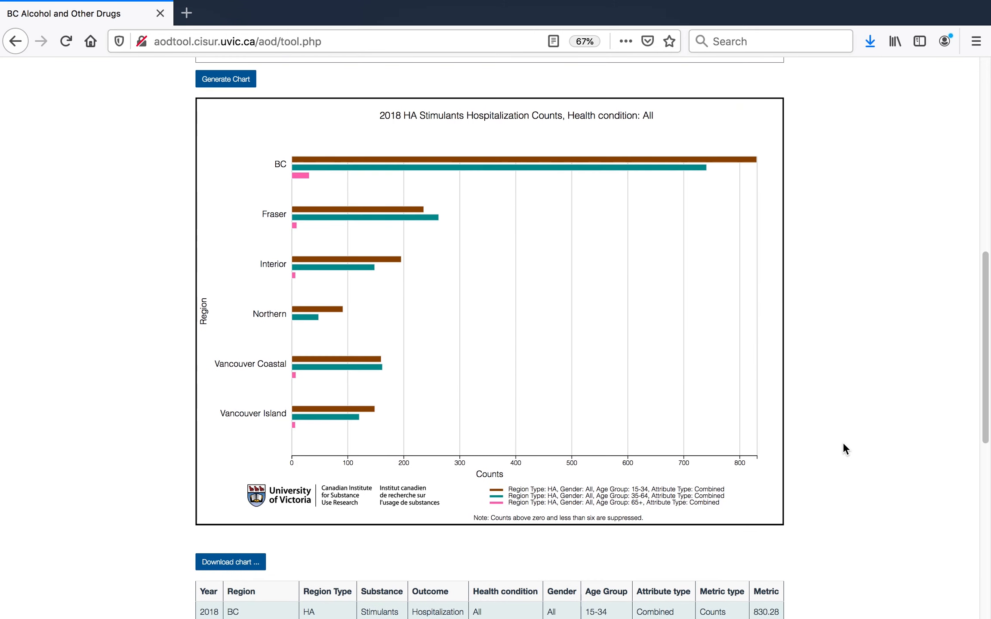
pyautogui.scroll(4, 844, 449)
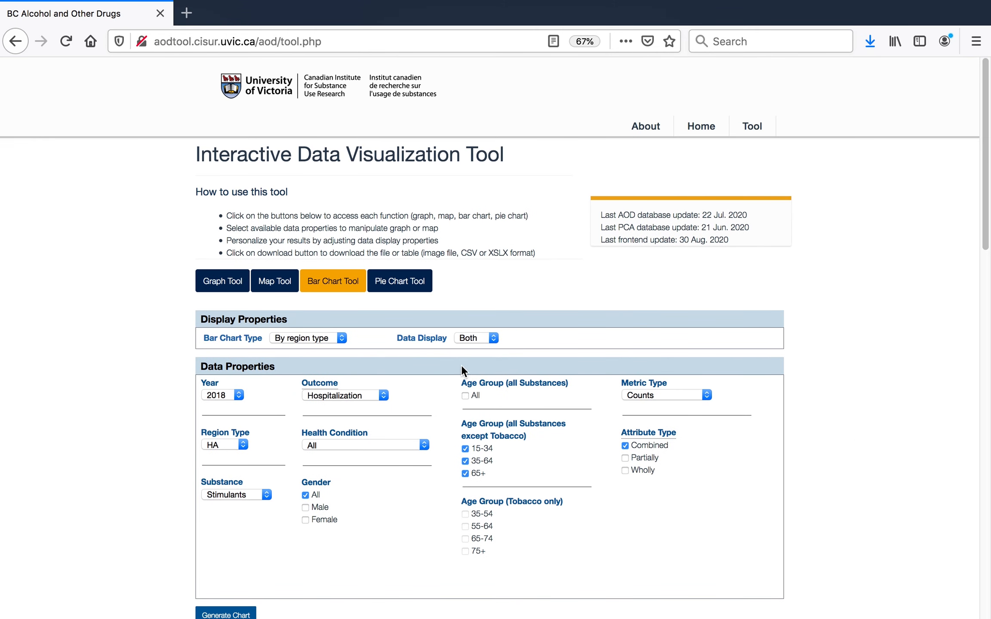
pyautogui.click(335, 336)
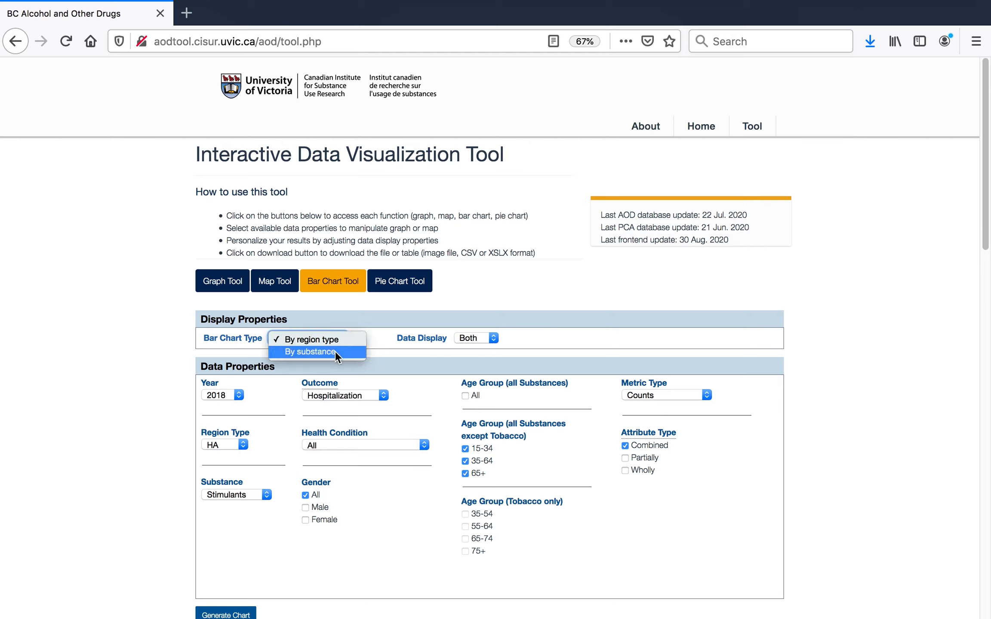
pyautogui.click(335, 350)
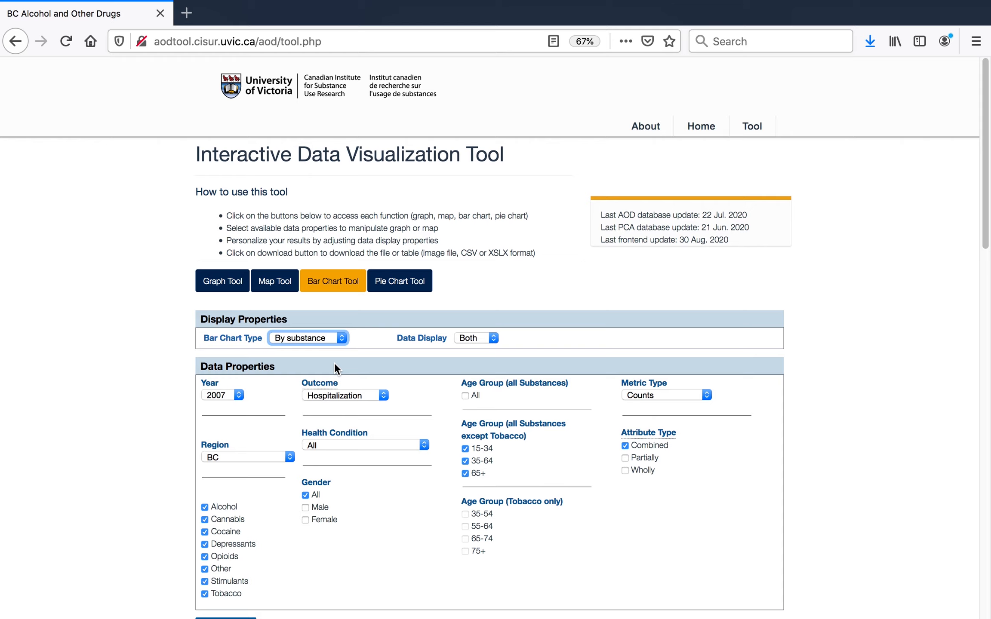
pyautogui.click(227, 395)
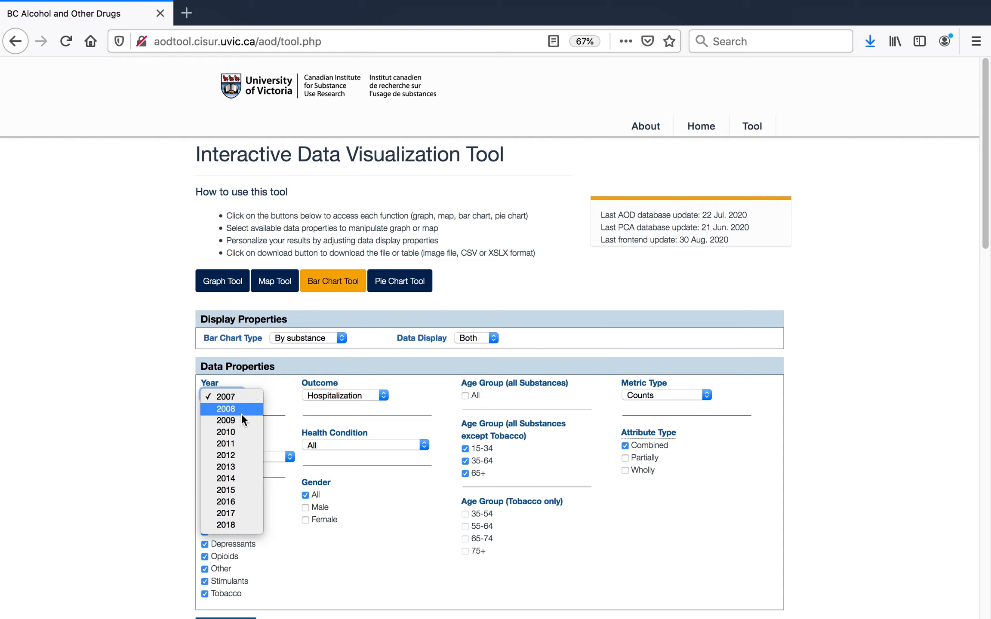
pyautogui.click(241, 490)
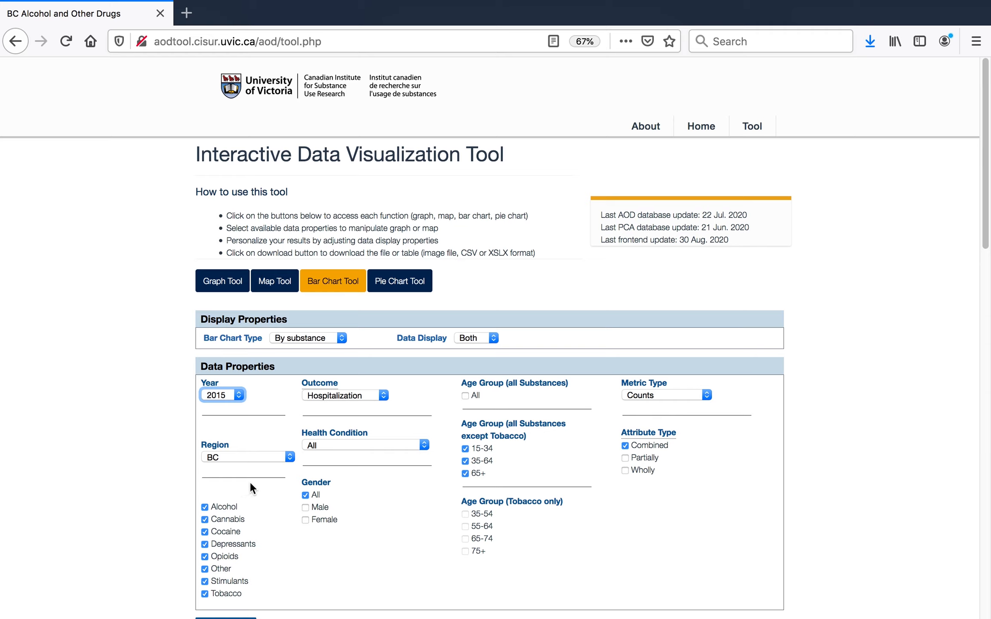
pyautogui.click(282, 459)
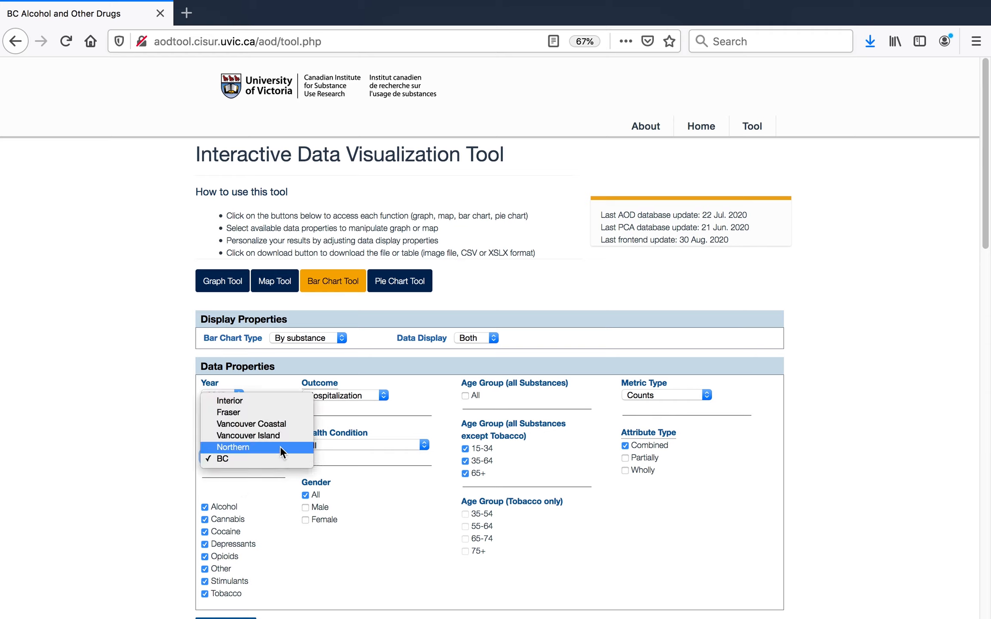
pyautogui.click(280, 446)
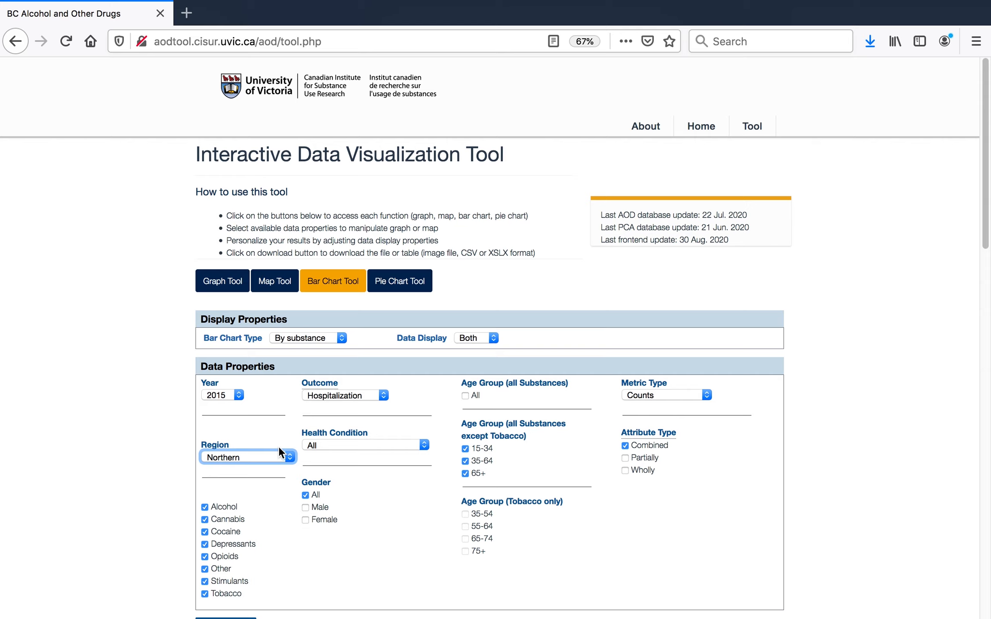
# Exclude Cannabis, Depressants and Other from the substances, and set the metric type to Non-standardized
pyautogui.click(205, 519)
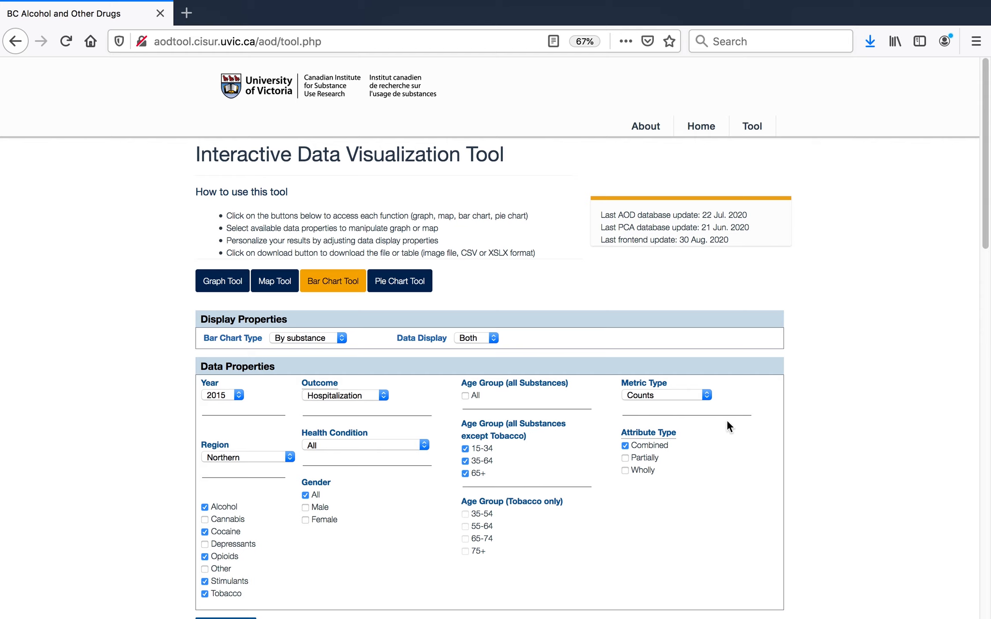
pyautogui.click(706, 393)
pyautogui.click(706, 410)
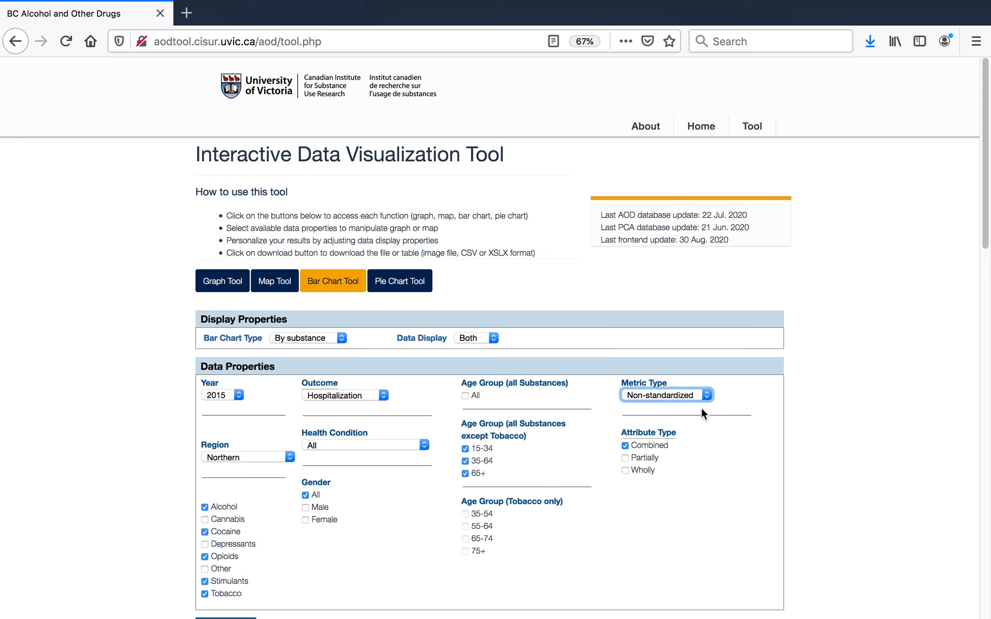
# Replace the separate age groups with All, select Male and Female instead of all genders, and generate the chart
pyautogui.click(464, 449)
pyautogui.click(465, 473)
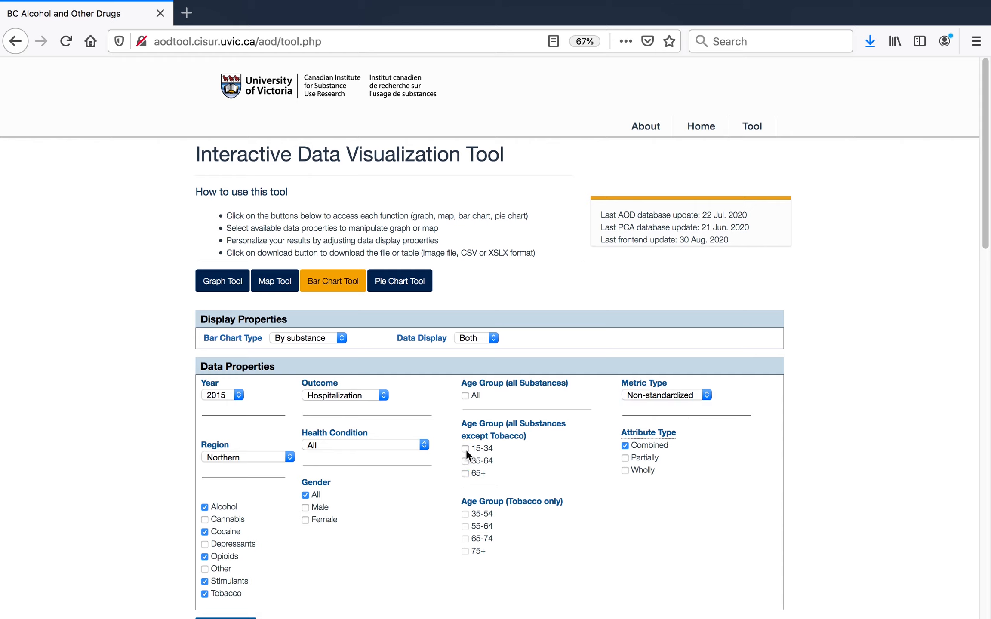
pyautogui.click(465, 396)
pyautogui.click(306, 495)
pyautogui.scroll(-3, 308, 515)
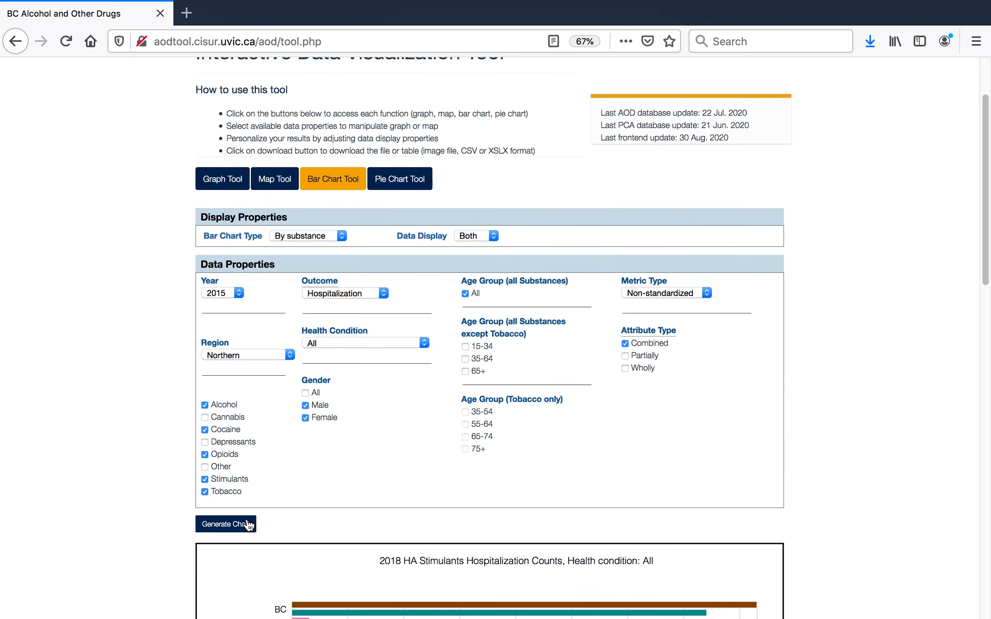
pyautogui.click(249, 525)
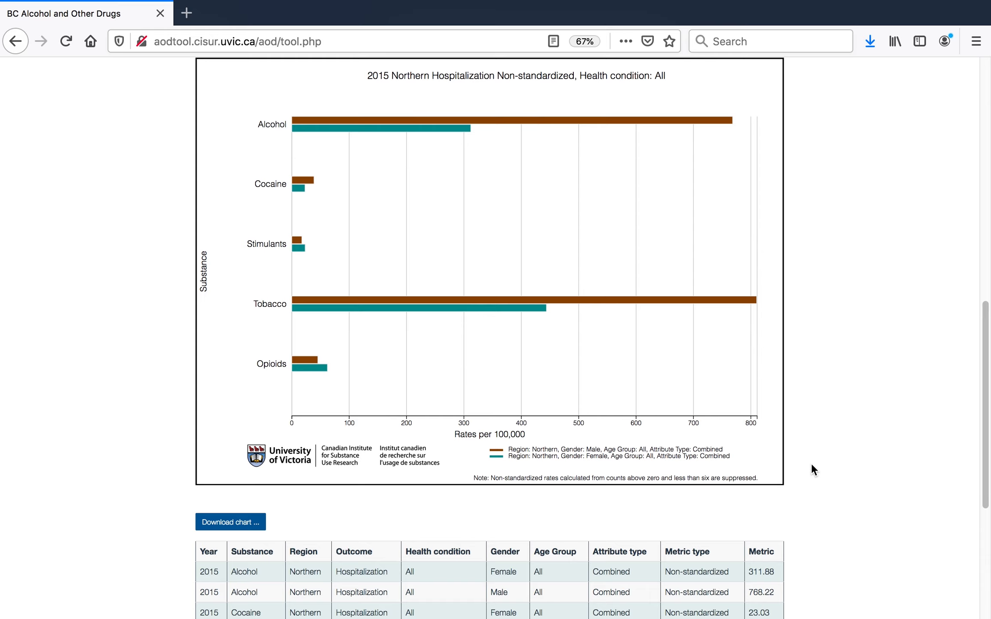
# Switch to the Pie Chart Tool and set the outcome to Death and the year to 2015
pyautogui.scroll(15, 854, 446)
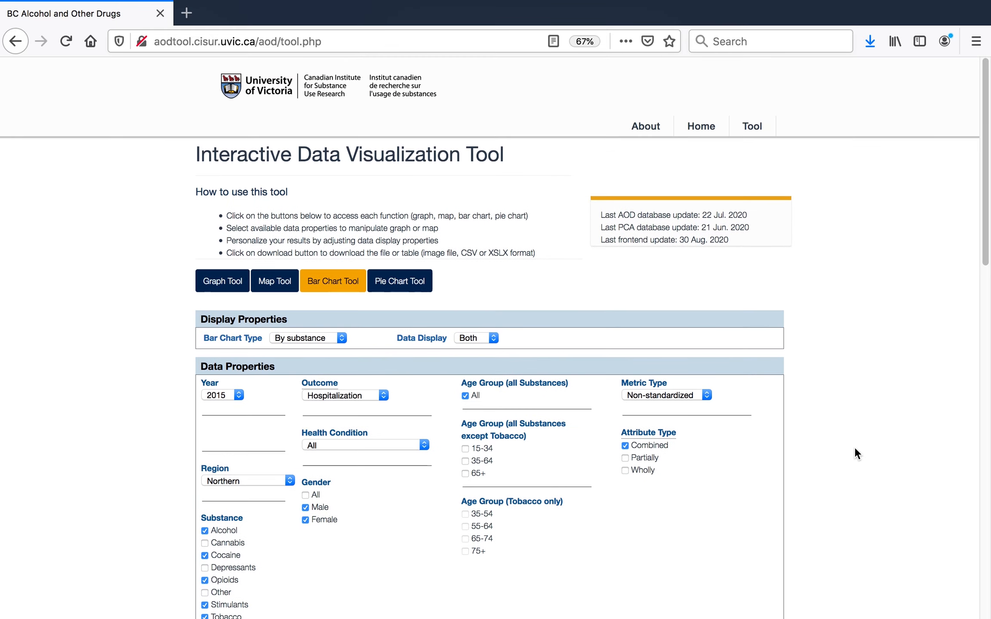
pyautogui.click(405, 284)
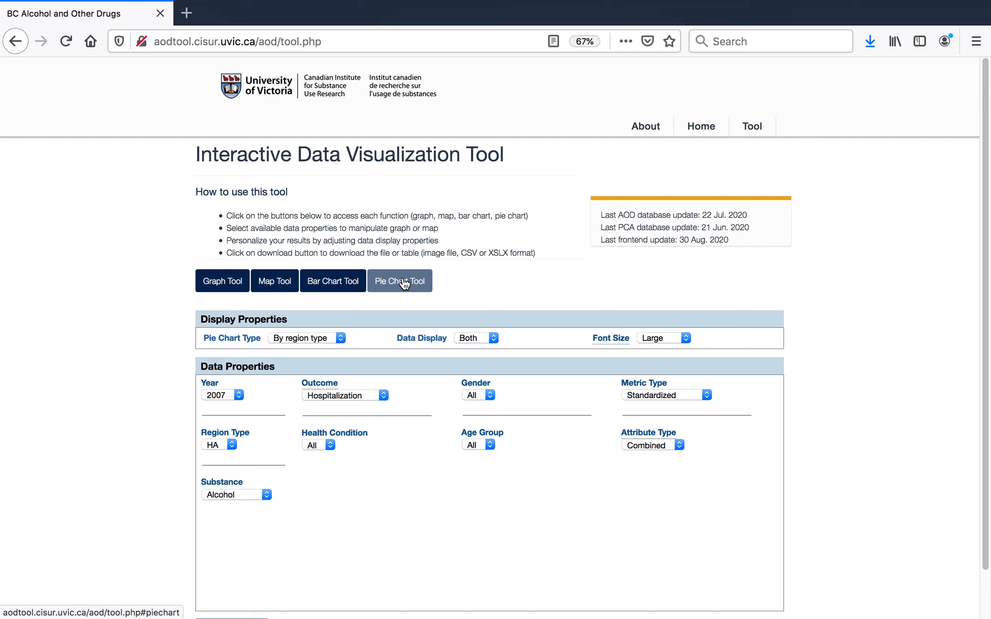
pyautogui.click(404, 283)
pyautogui.click(382, 395)
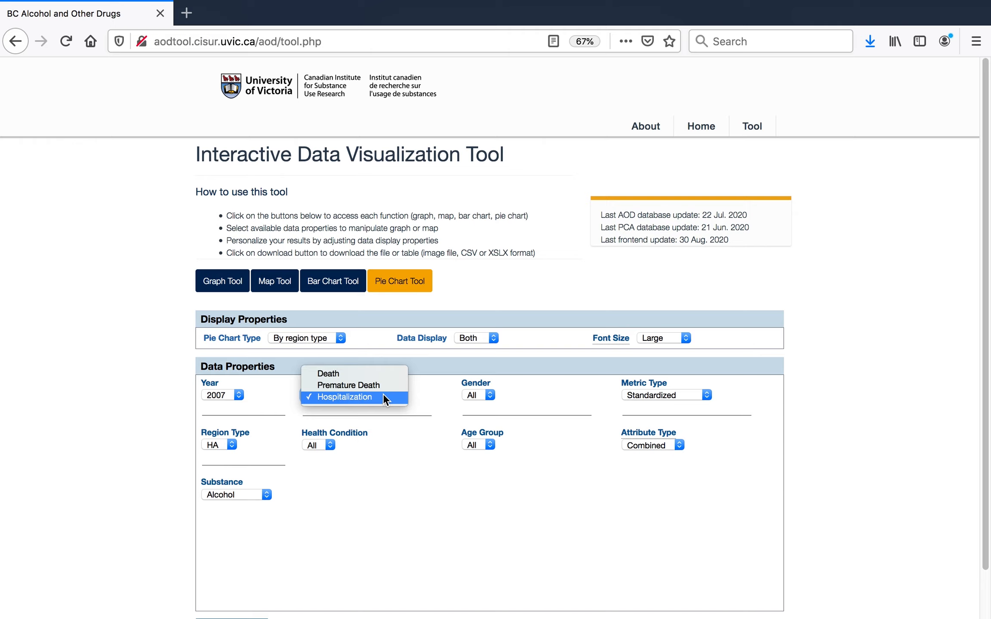
pyautogui.click(381, 374)
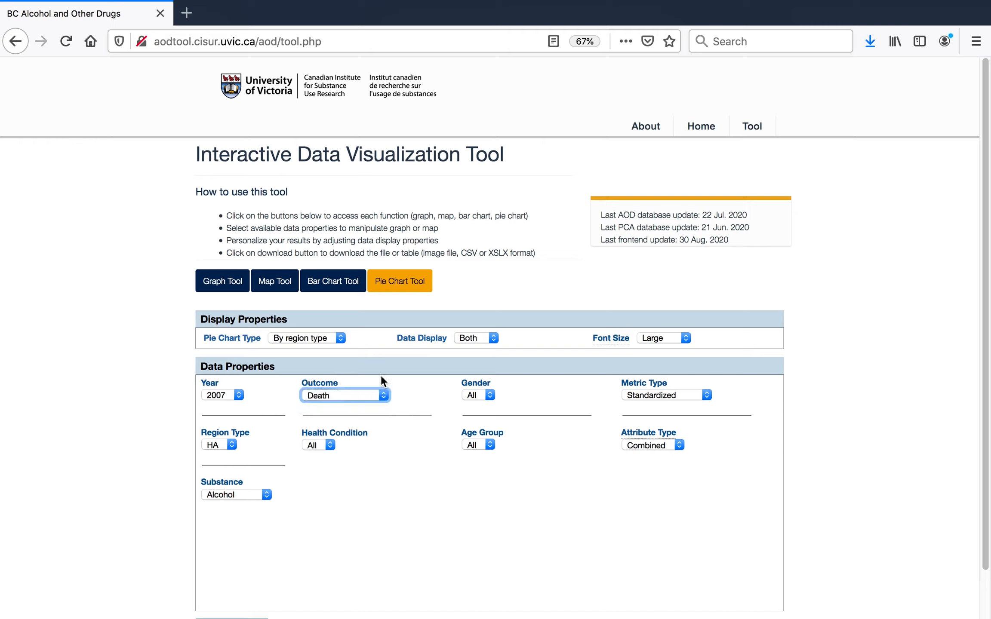
pyautogui.click(238, 395)
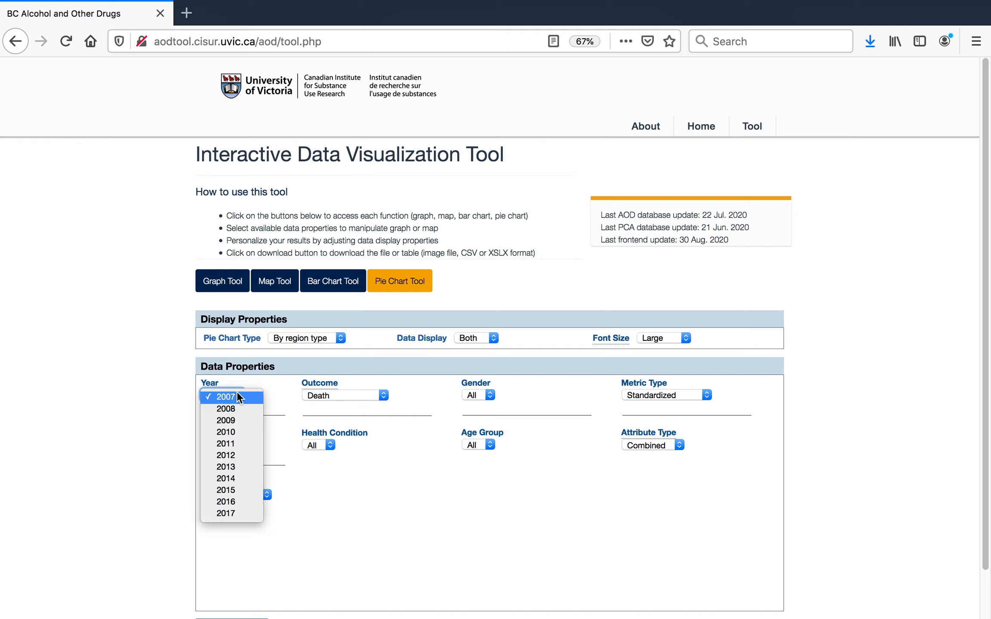
pyautogui.click(238, 490)
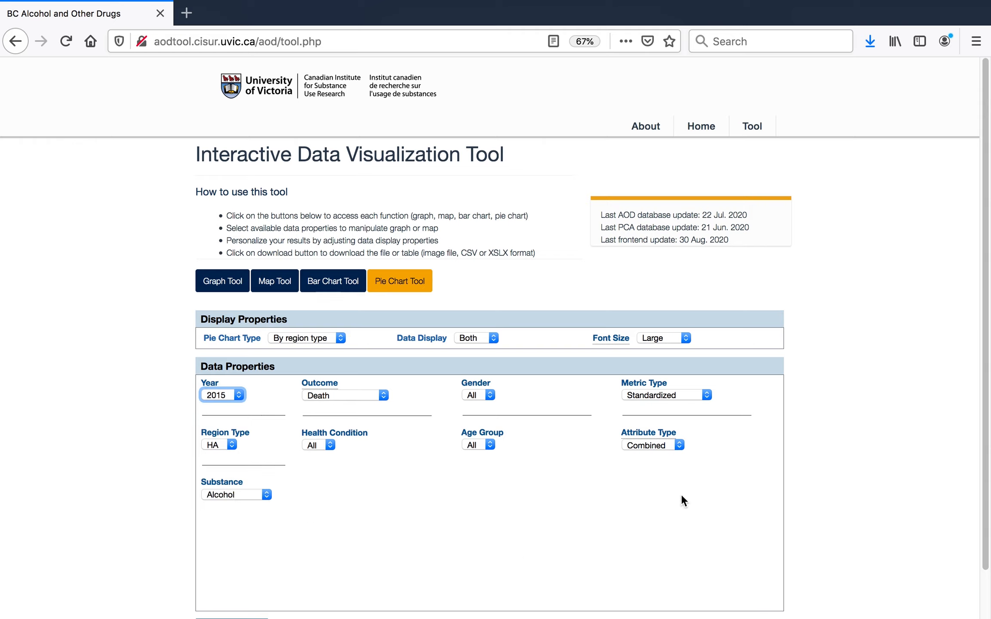
# Set the metric type to Counts, attribute type to Partially and age group to 15-34, and generate the pie chart
pyautogui.click(705, 396)
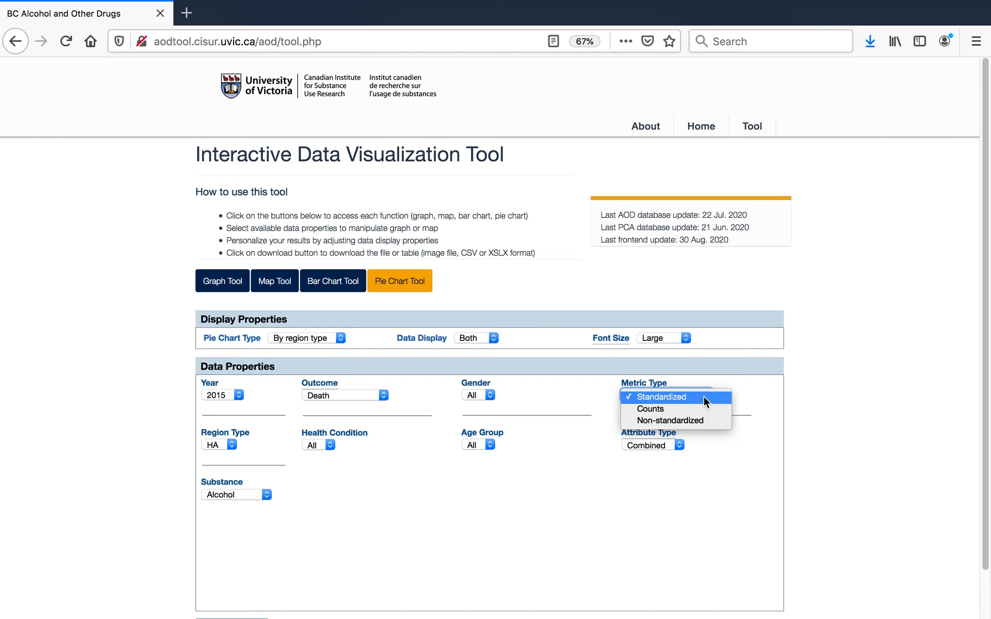
pyautogui.click(702, 408)
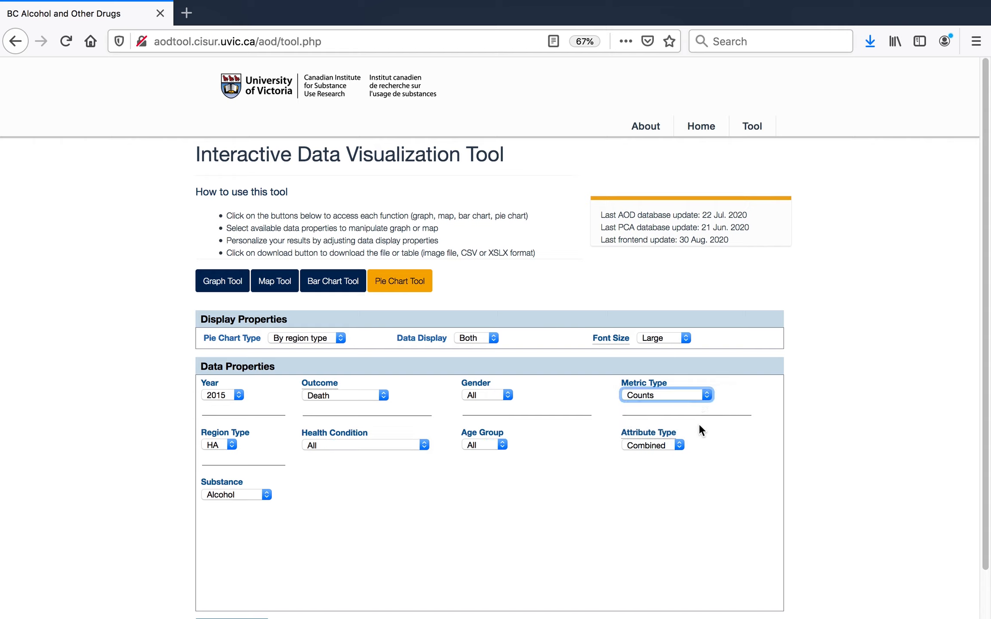
pyautogui.click(679, 445)
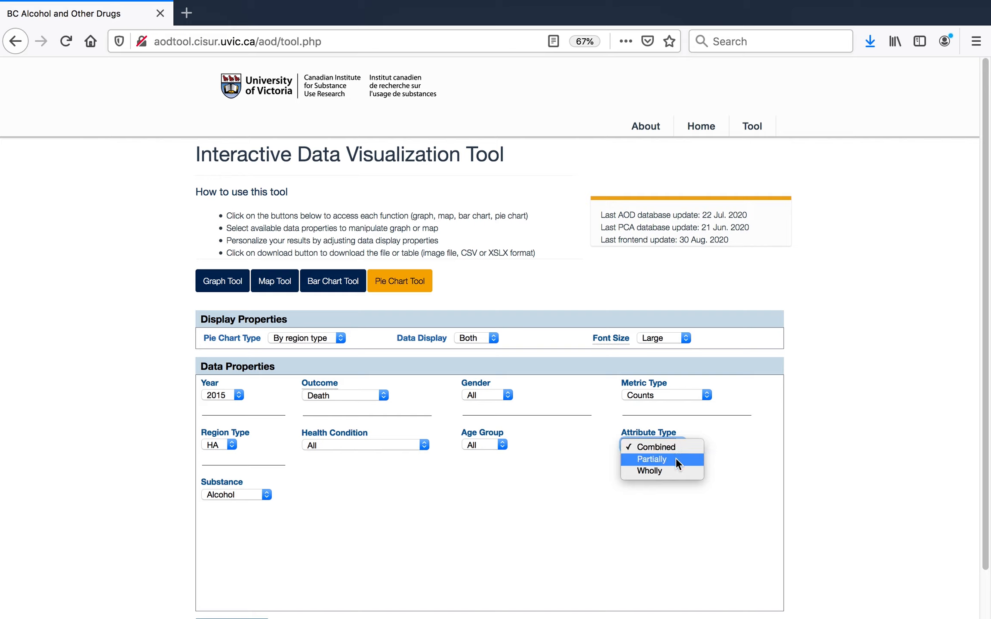
pyautogui.click(675, 459)
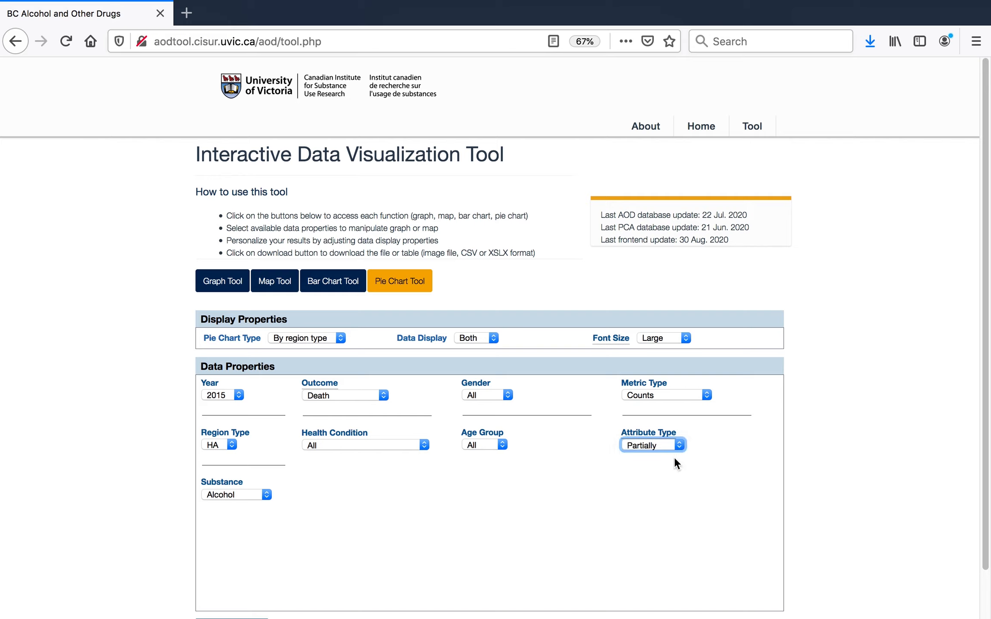
pyautogui.click(502, 445)
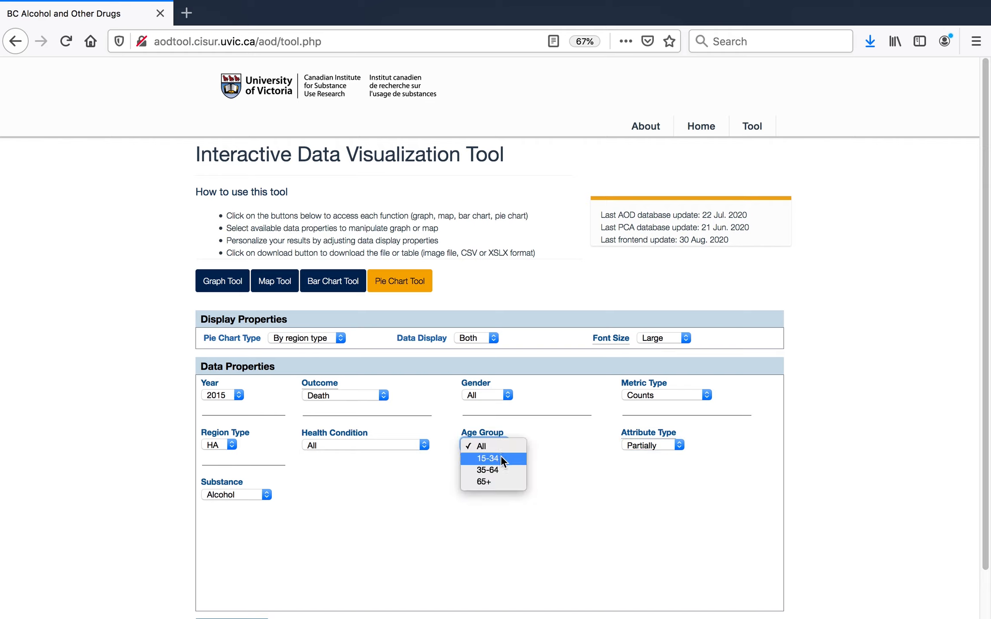
pyautogui.click(499, 458)
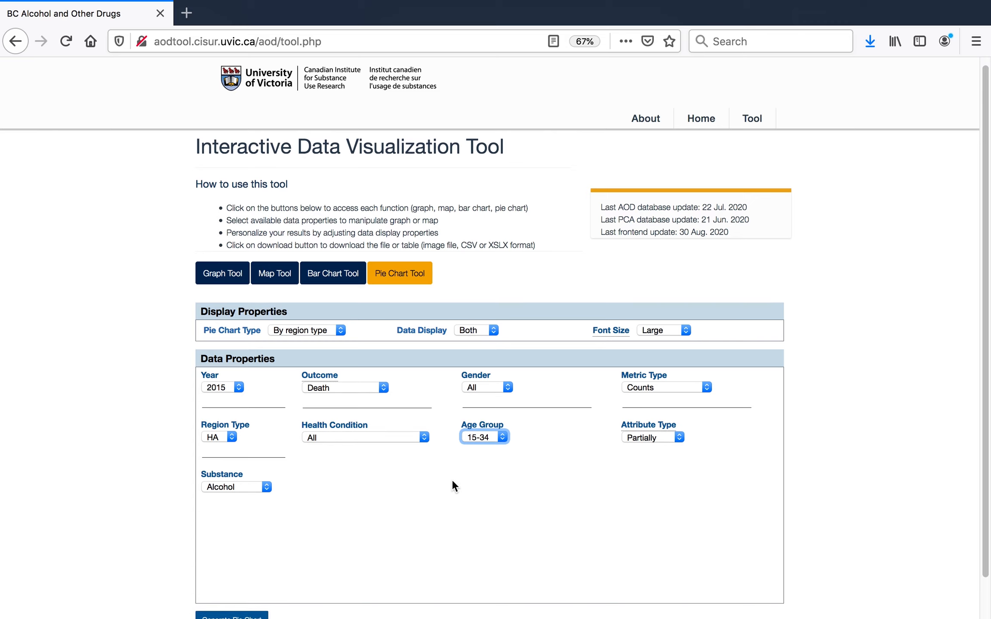
pyautogui.scroll(-2, 451, 480)
pyautogui.click(258, 575)
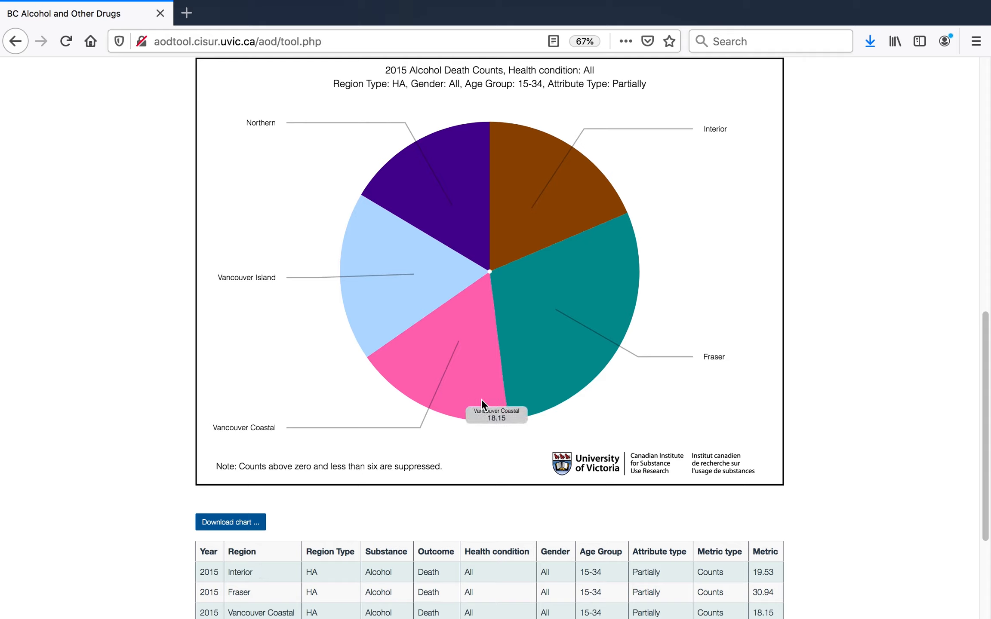
# Download the pie chart of 2015 alcohol death counts by health authority and save it
pyautogui.moveTo(530, 383)
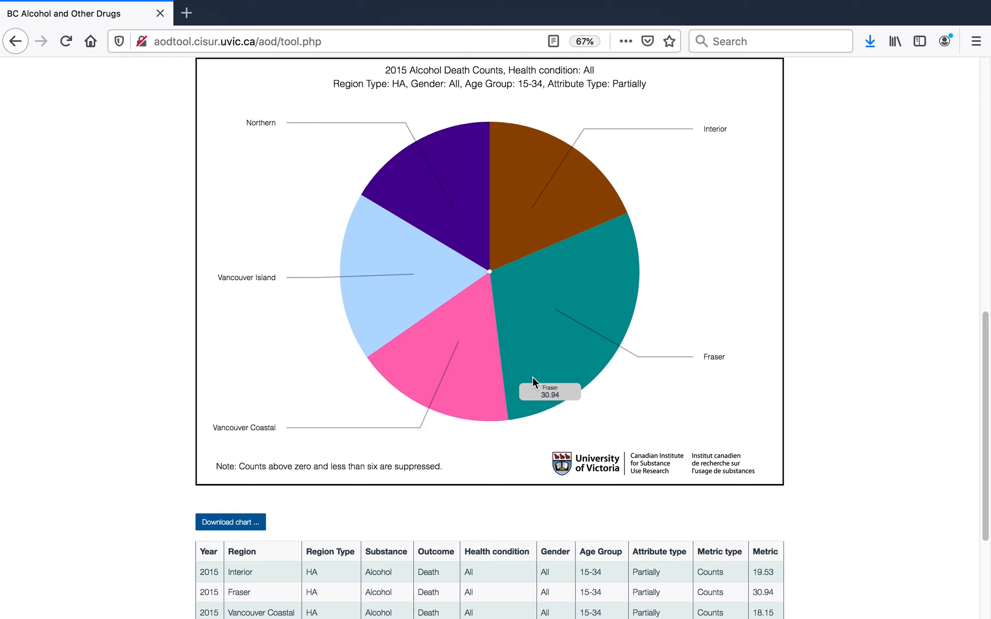
pyautogui.click(254, 522)
pyautogui.click(444, 444)
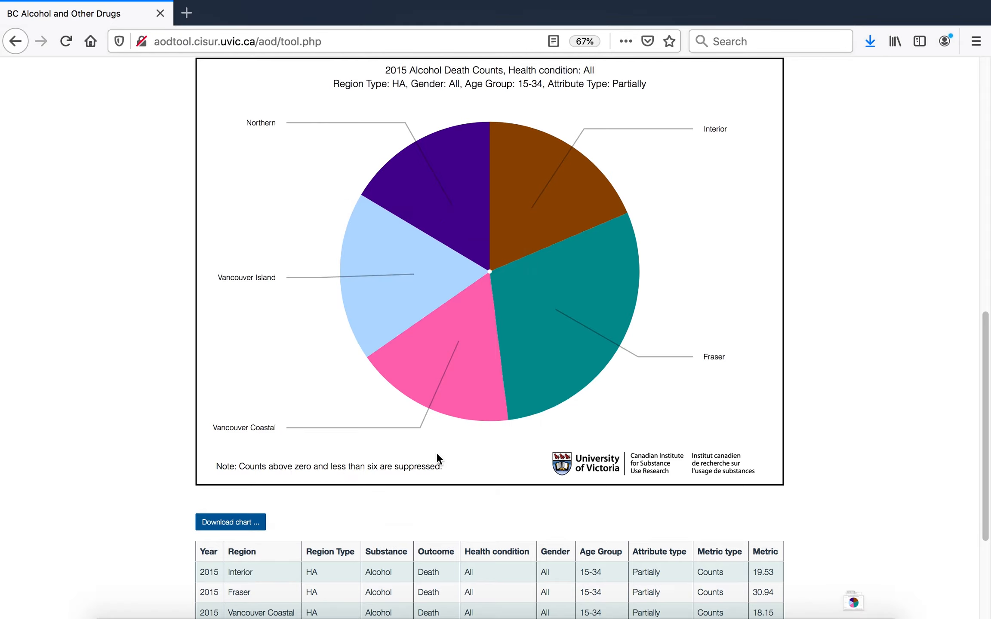
# Download the data table below the alcohol deaths pie chart and save the file
pyautogui.scroll(-5, 413, 473)
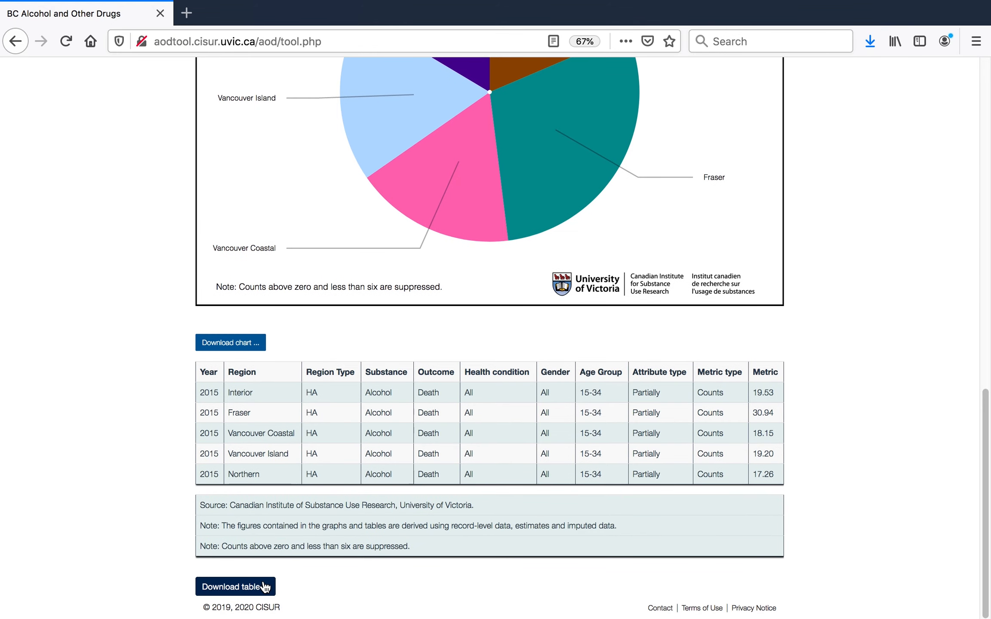
pyautogui.click(264, 587)
pyautogui.click(284, 612)
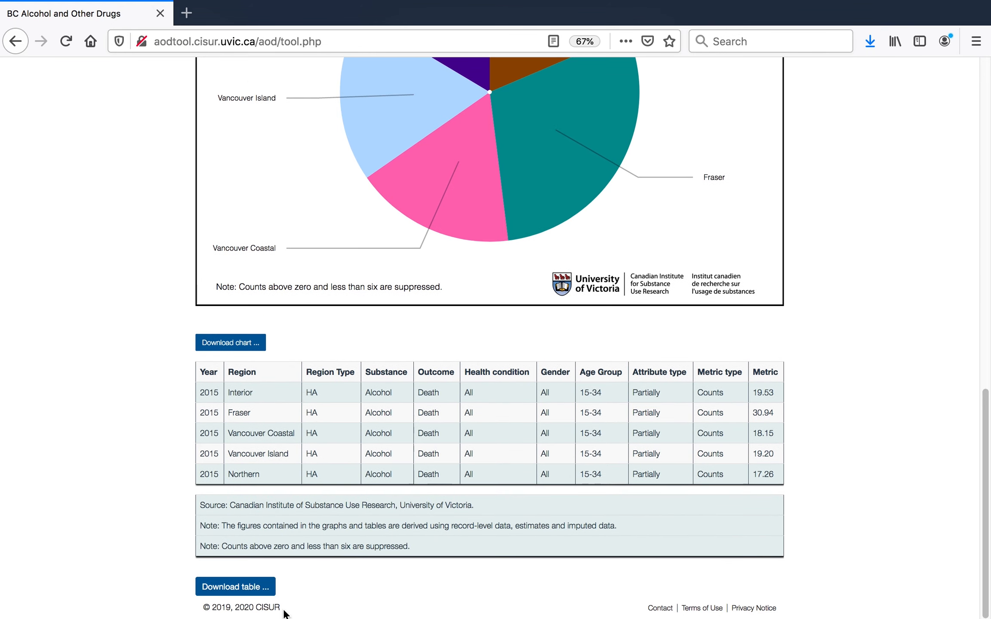
pyautogui.click(447, 428)
# Change the pie chart type to By substance
pyautogui.scroll(1, 905, 421)
pyautogui.scroll(15, 907, 419)
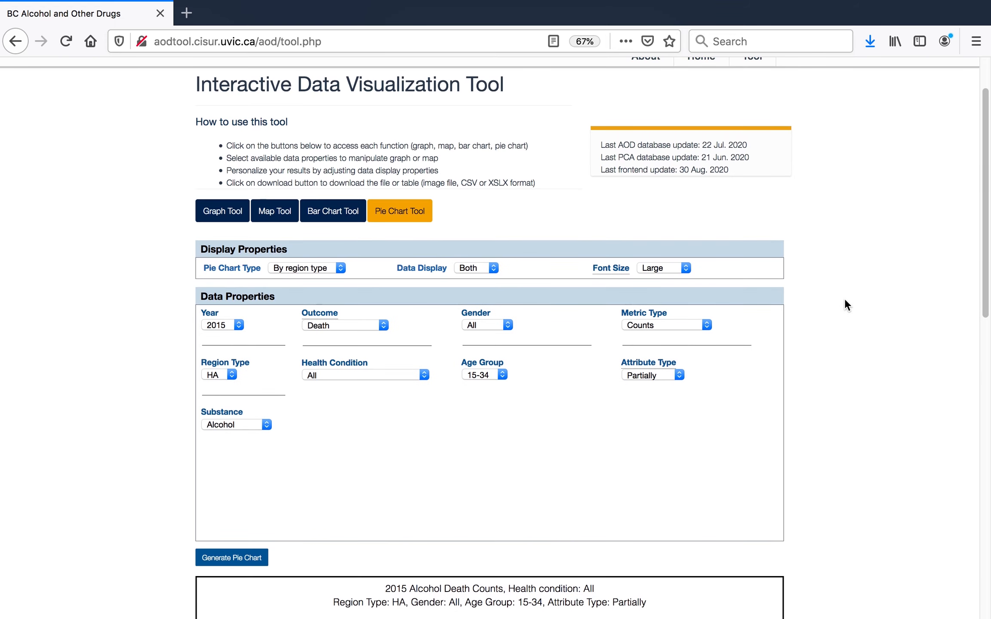
pyautogui.click(331, 264)
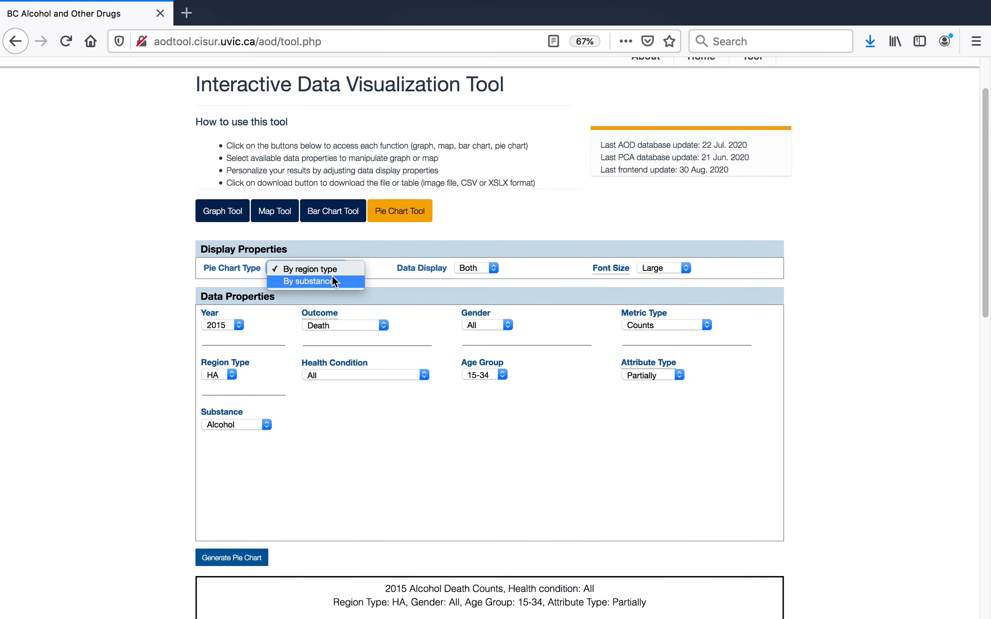
pyautogui.click(332, 277)
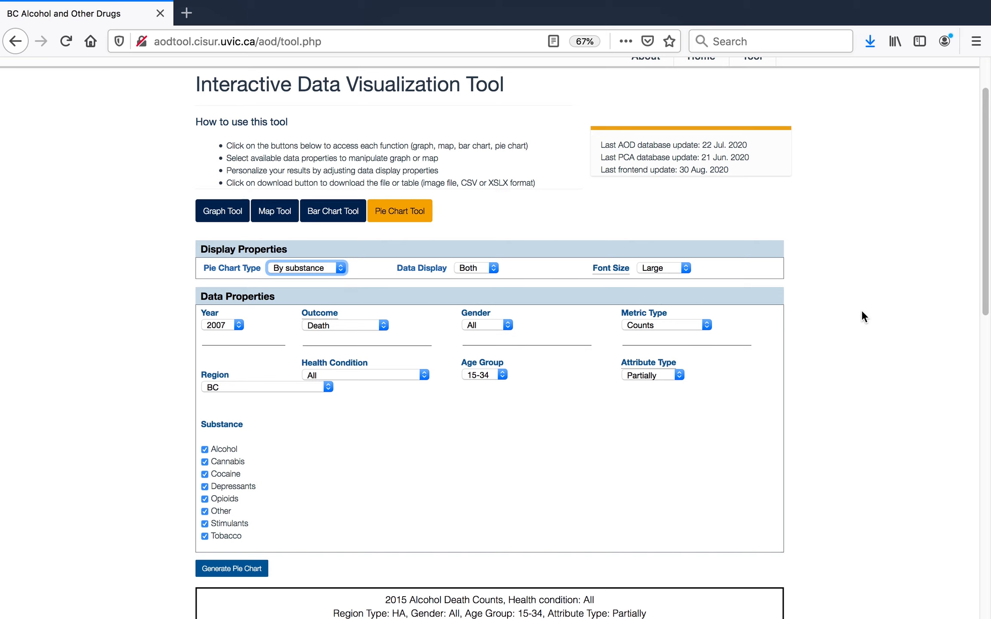
# Open the tool's Contact page to view the enquiry details
pyautogui.scroll(-15, 861, 311)
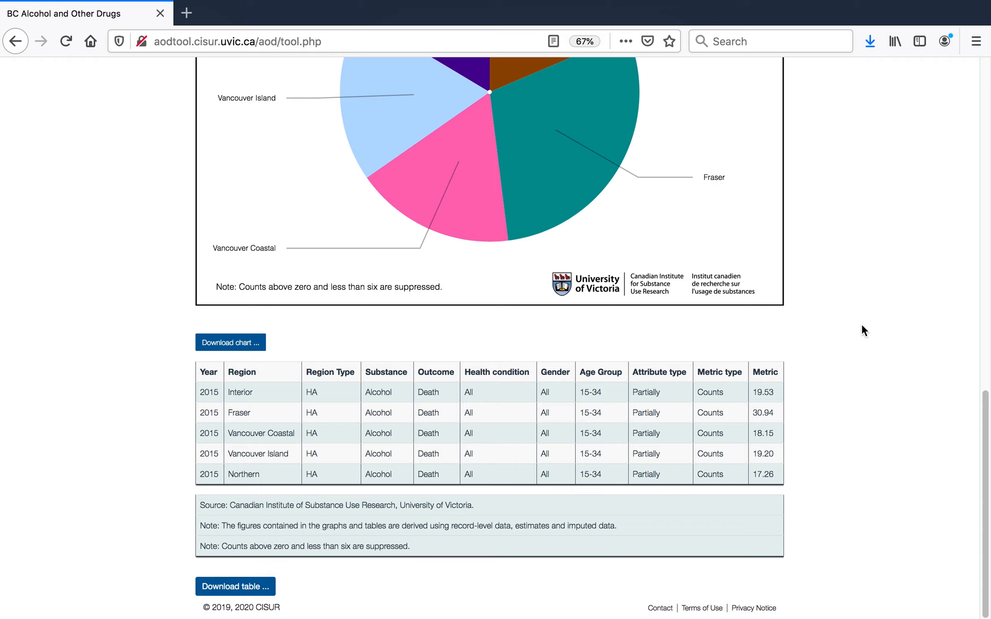
pyautogui.click(660, 608)
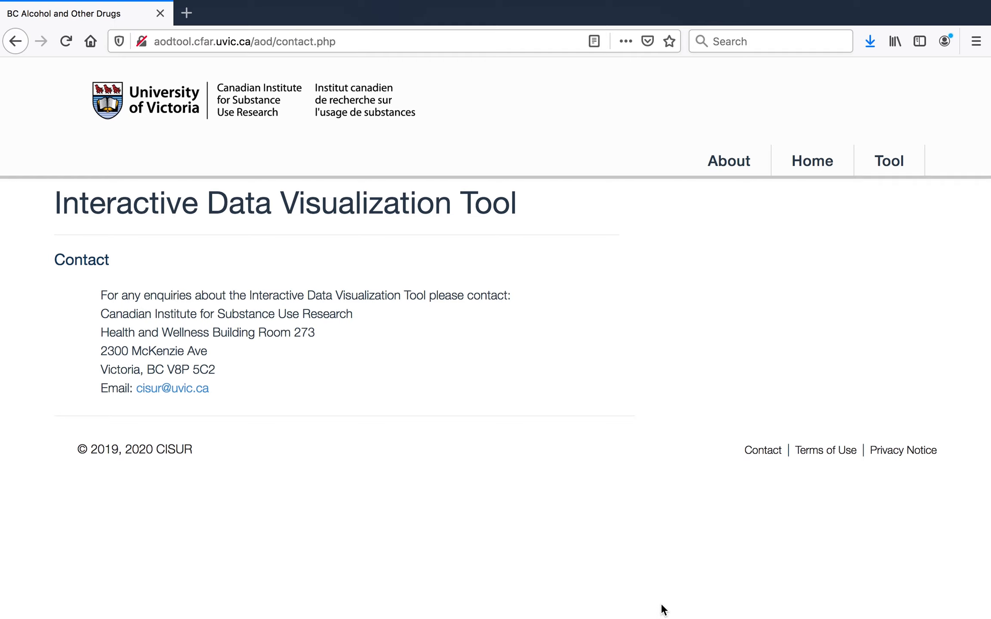